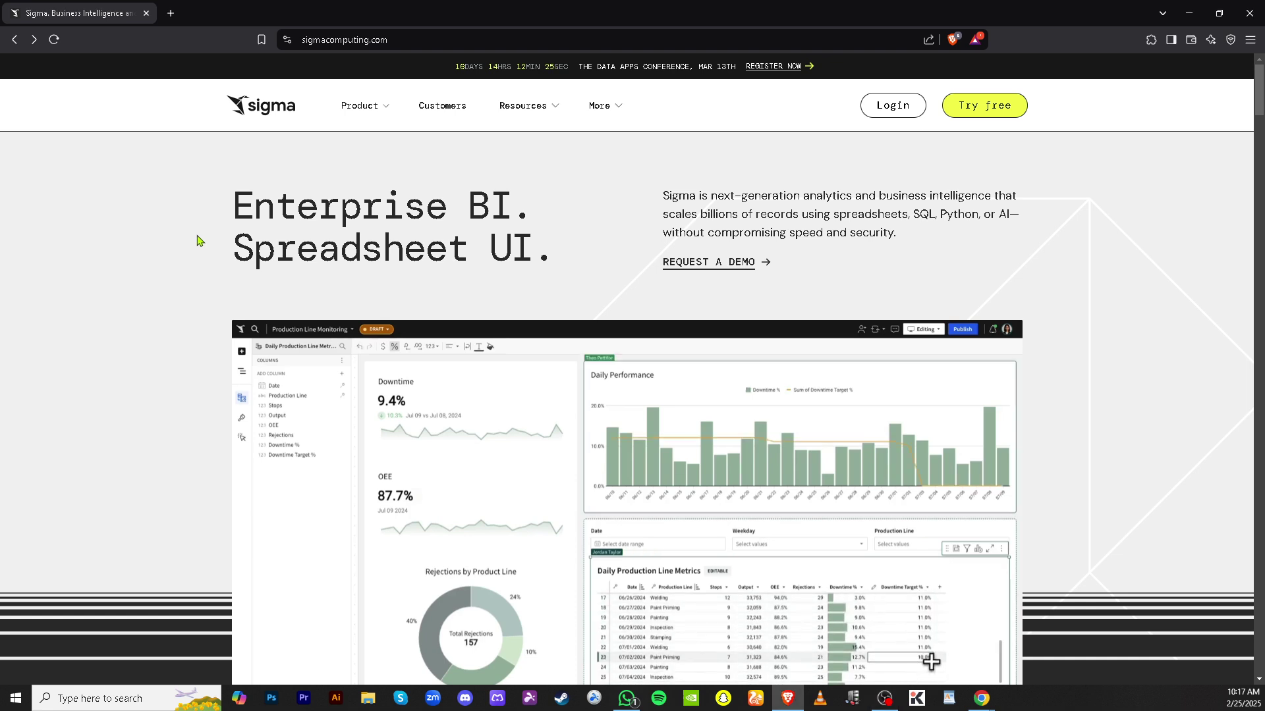
- Switch the browser to full screen on the Sigma Computing homepage
key(F11)
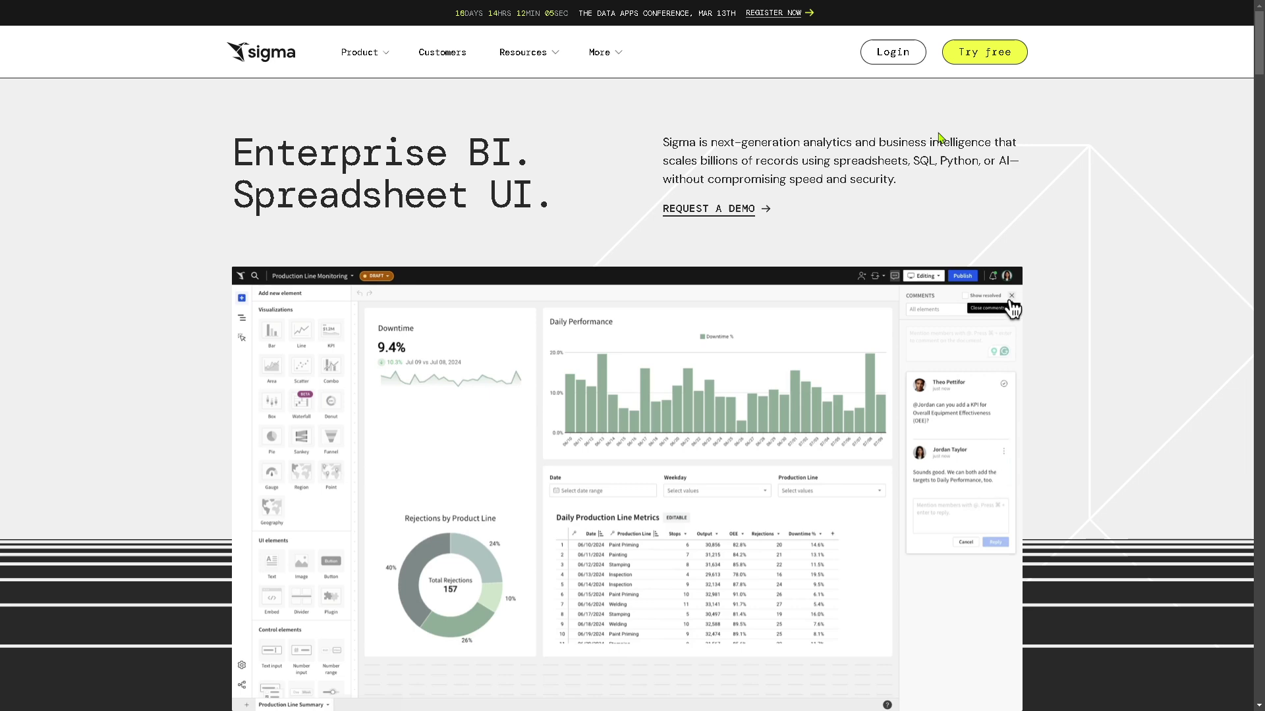
- Open the Try free trial sign-up page, then open Sigma's 'Verify Your Email Address' email
click(987, 64)
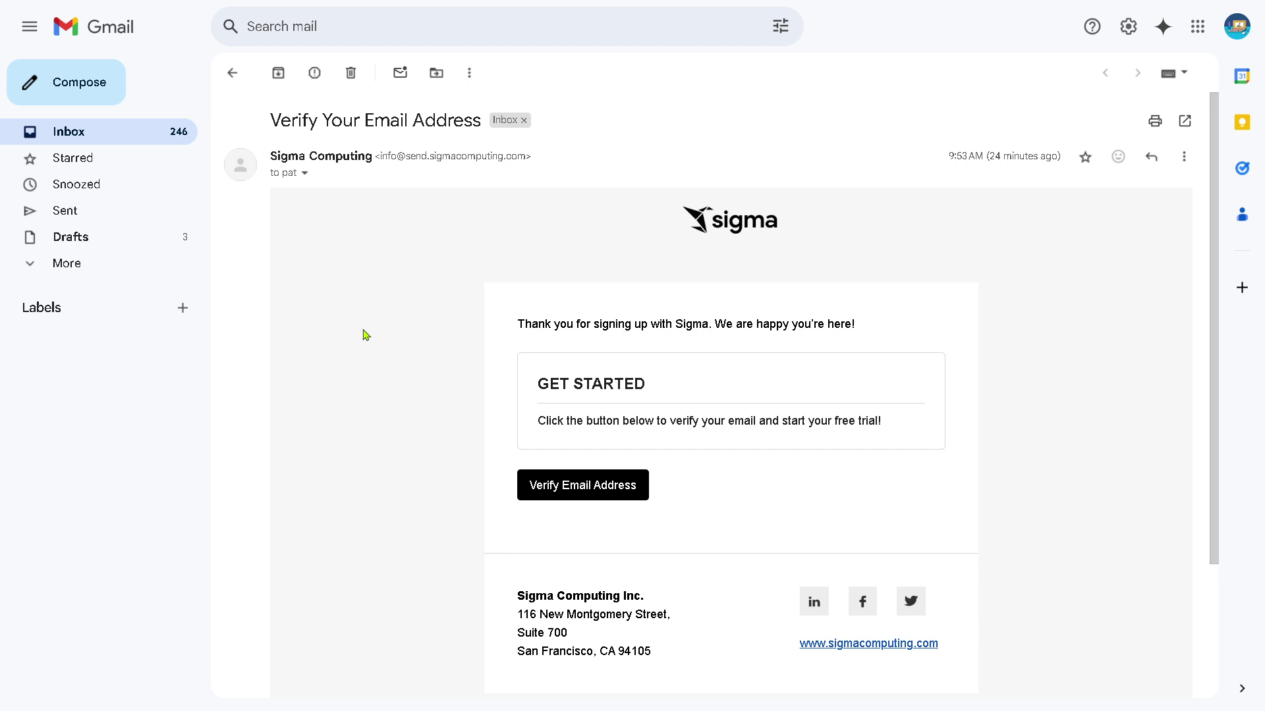
- Verify the email address and complete the company form to reach the trial welcome video
click(583, 485)
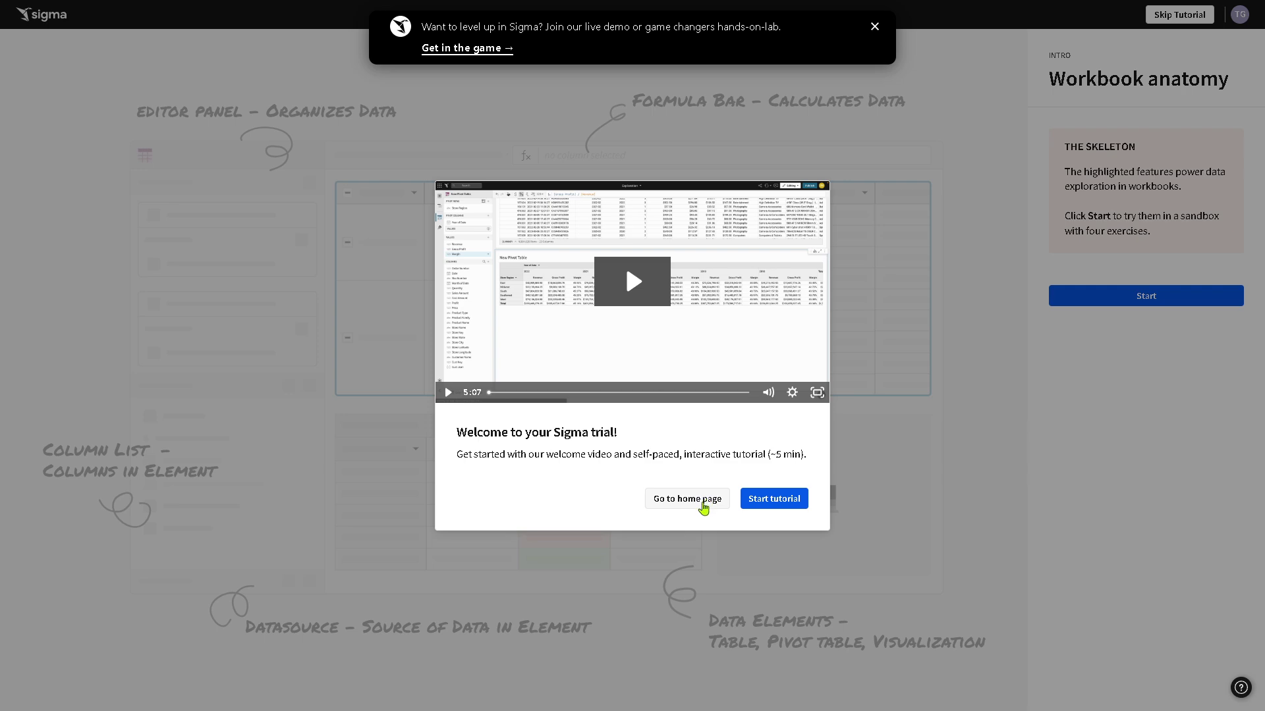
- Skip the welcome to the home page, close the promo banner, and open the TG account menu
click(702, 504)
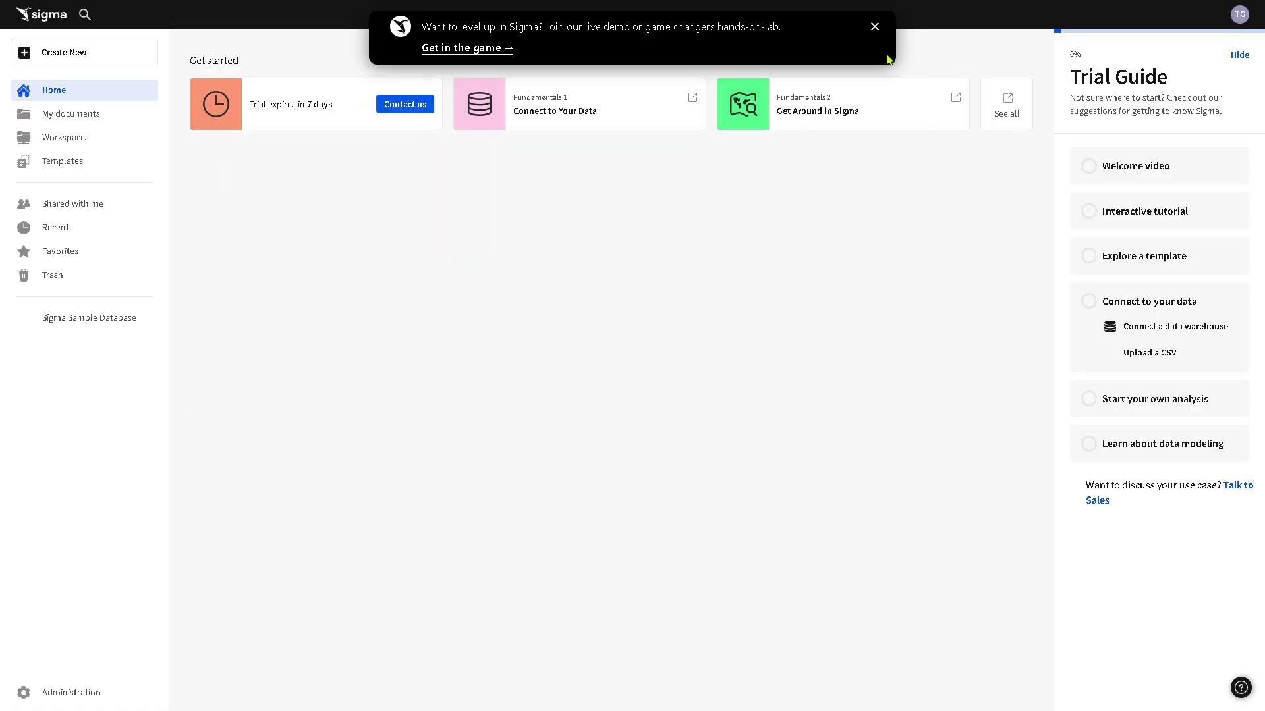
click(875, 27)
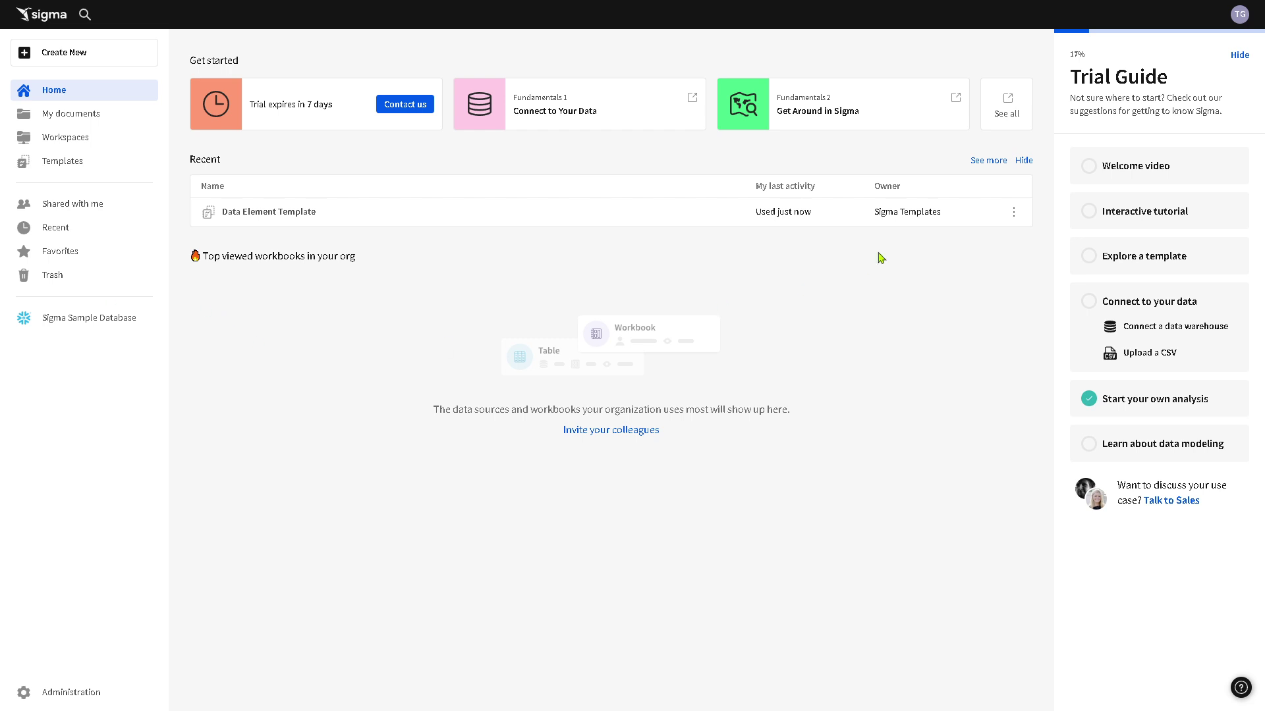
click(1240, 20)
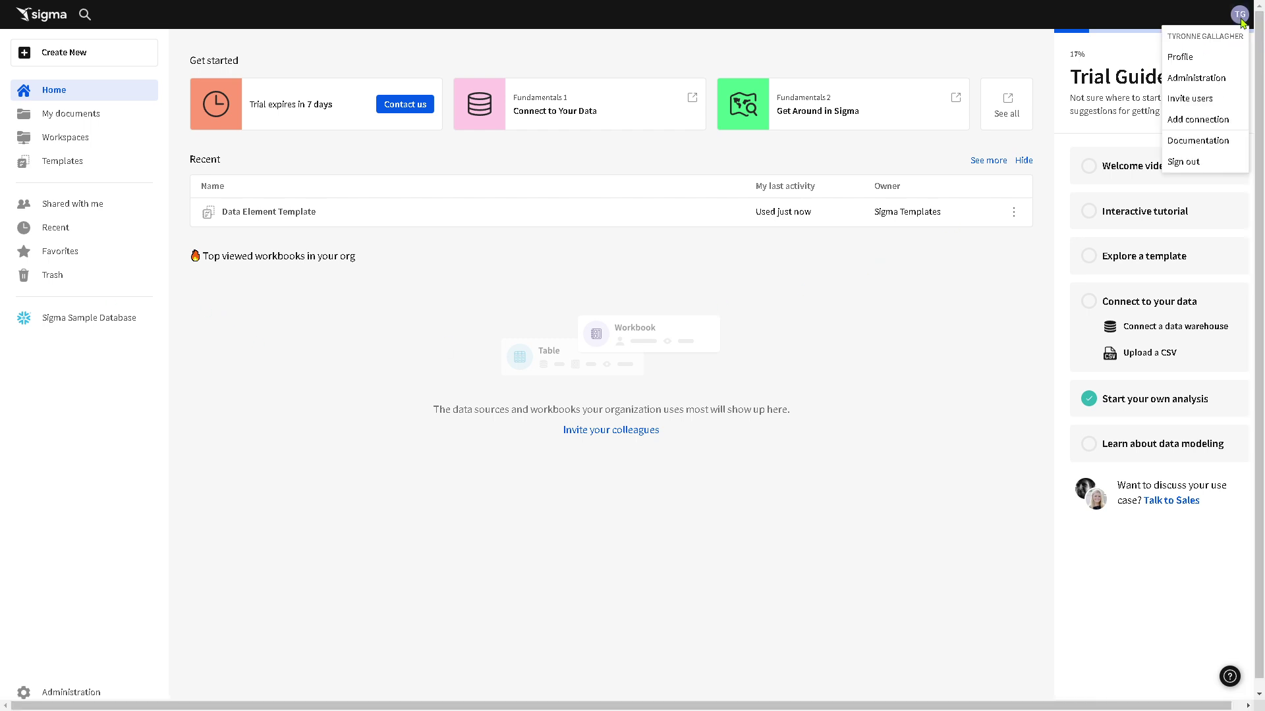
- Add a connection named 'How to Use Sigma Computing' with BigQuery as its type
click(1203, 125)
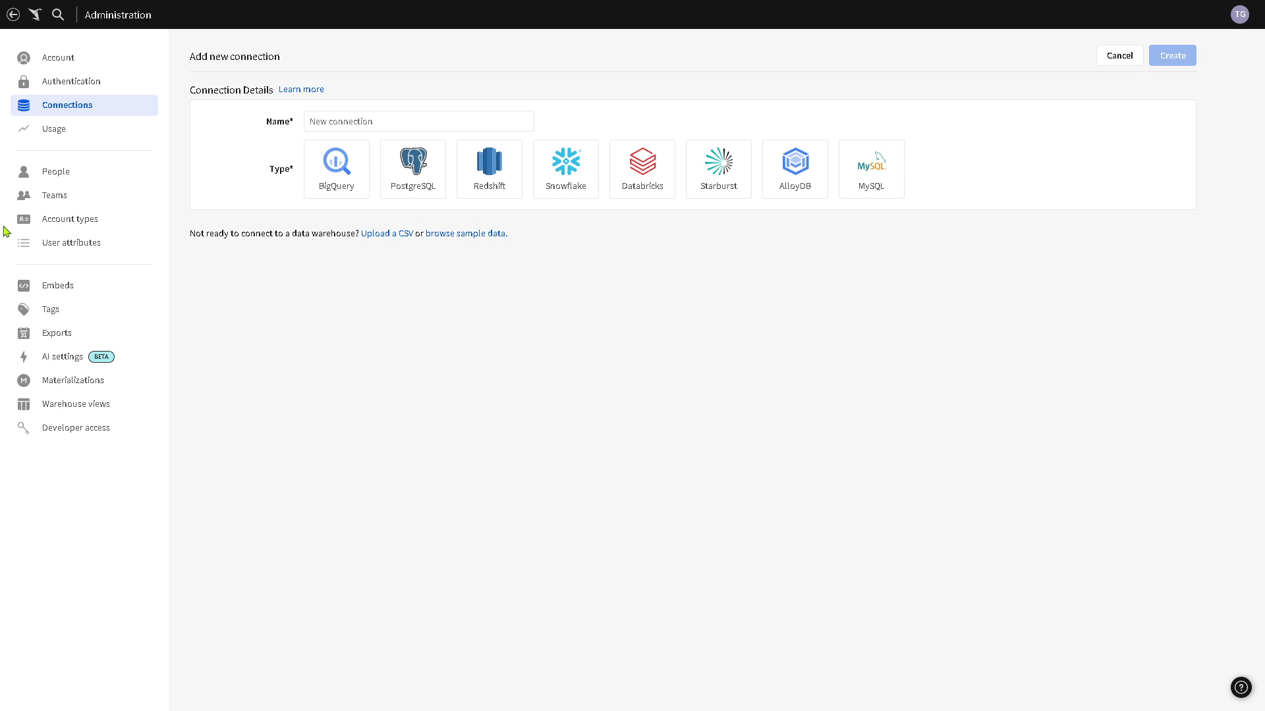
click(394, 121)
text(How to Use Sigma Computing)
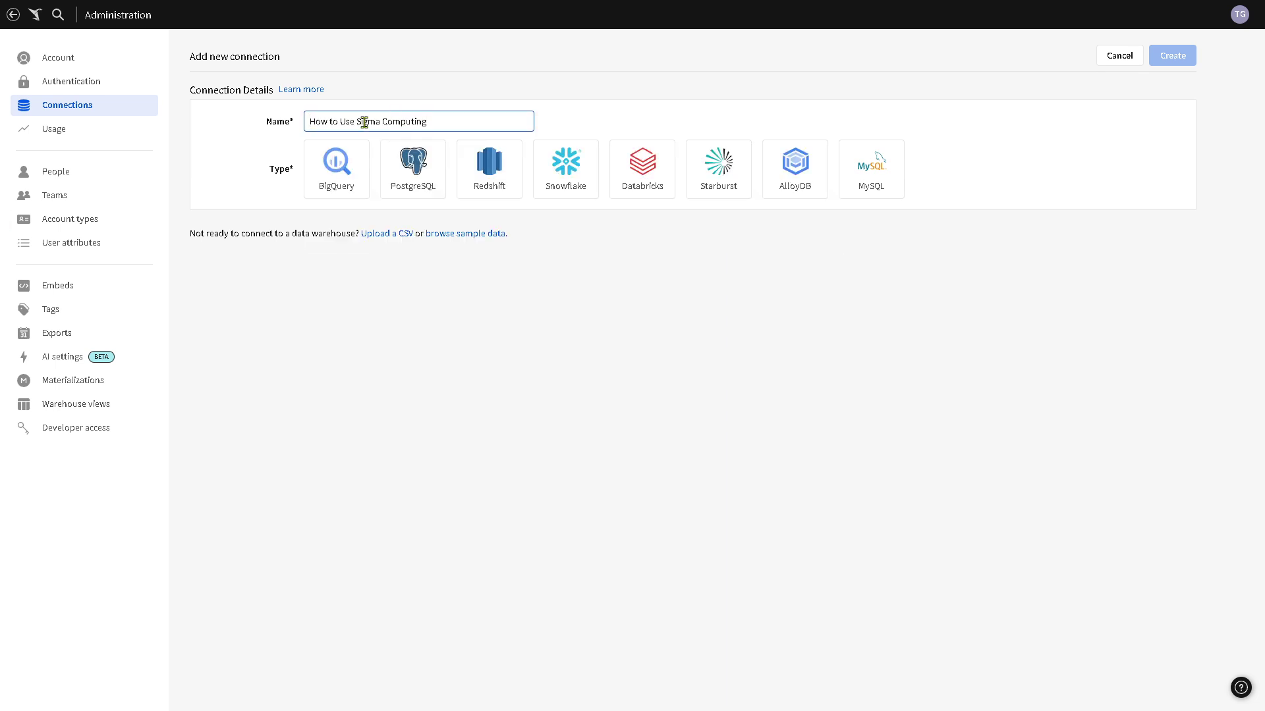
click(405, 245)
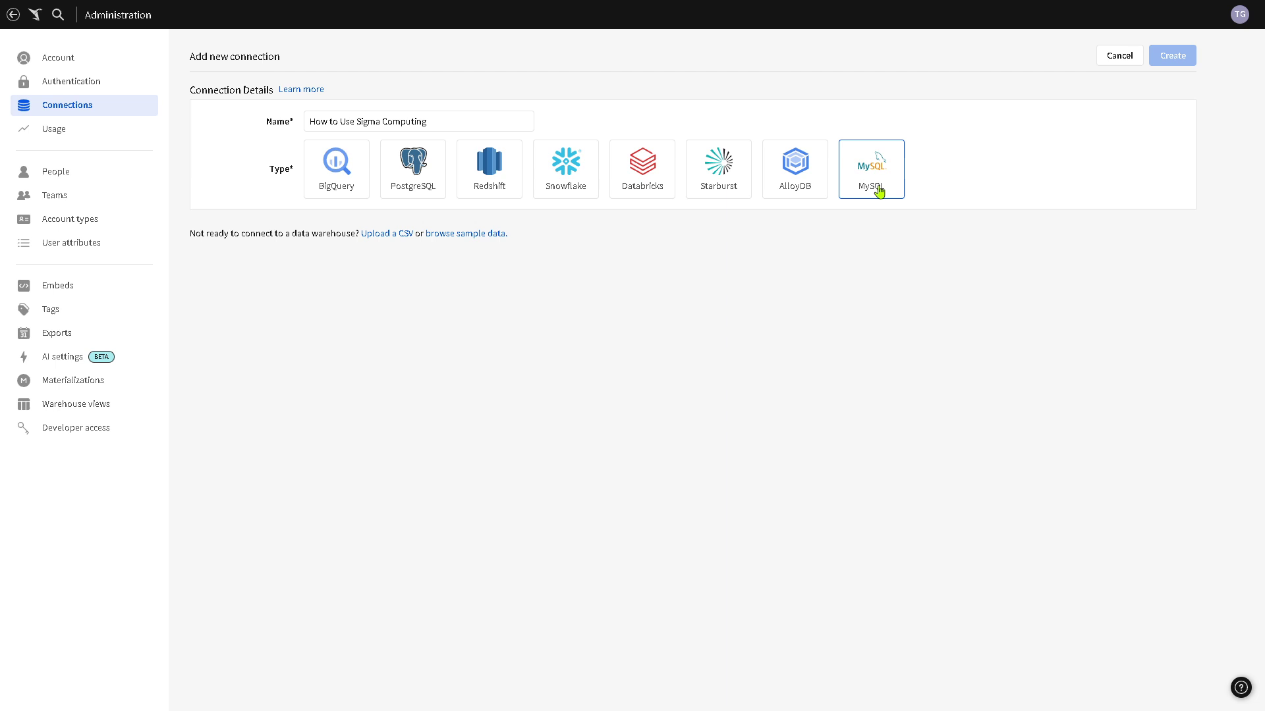
click(341, 170)
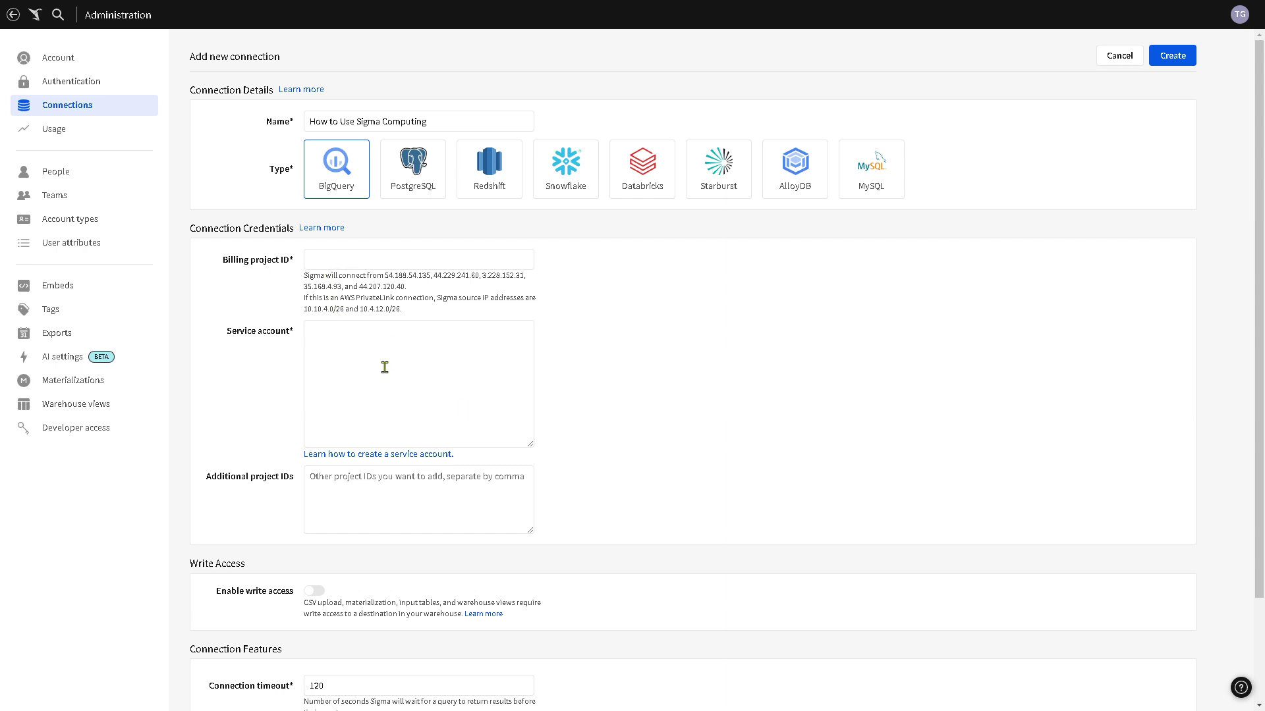
- Enable write access on the BigQuery connection and try Create, triggering required-field errors
scroll(383, 367, down, 3)
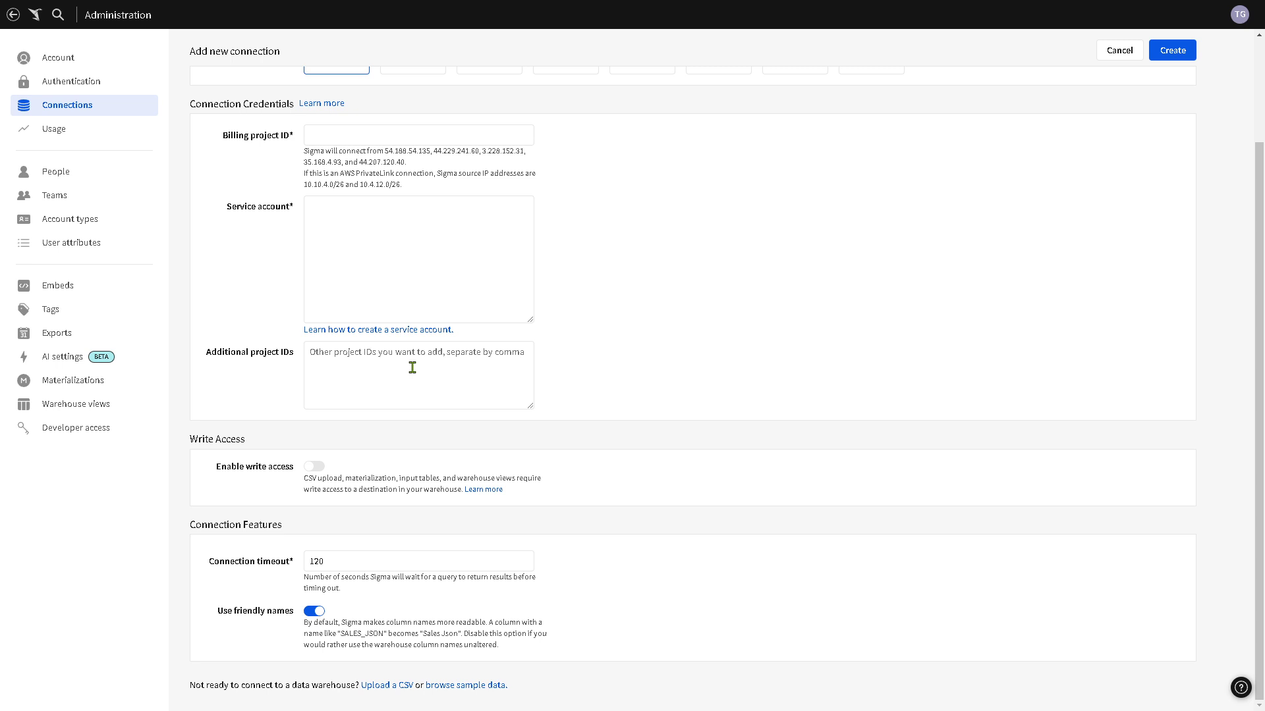
click(321, 469)
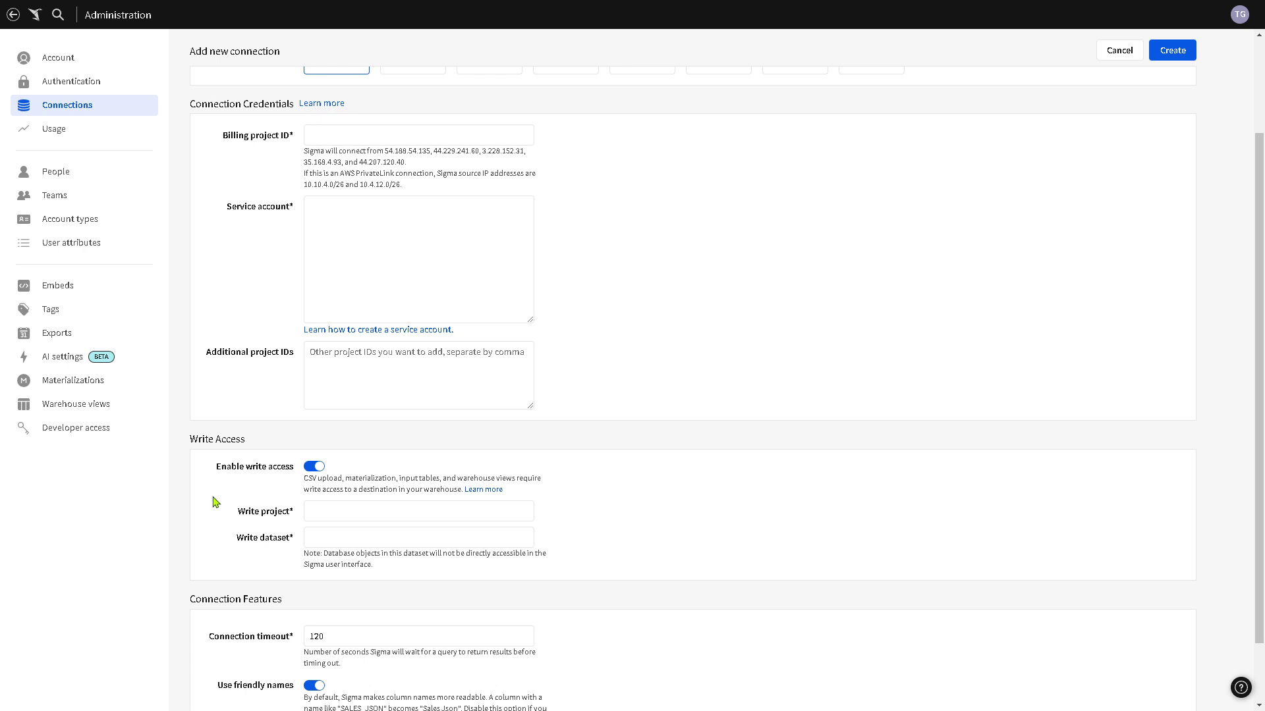
scroll(218, 504, down, 2)
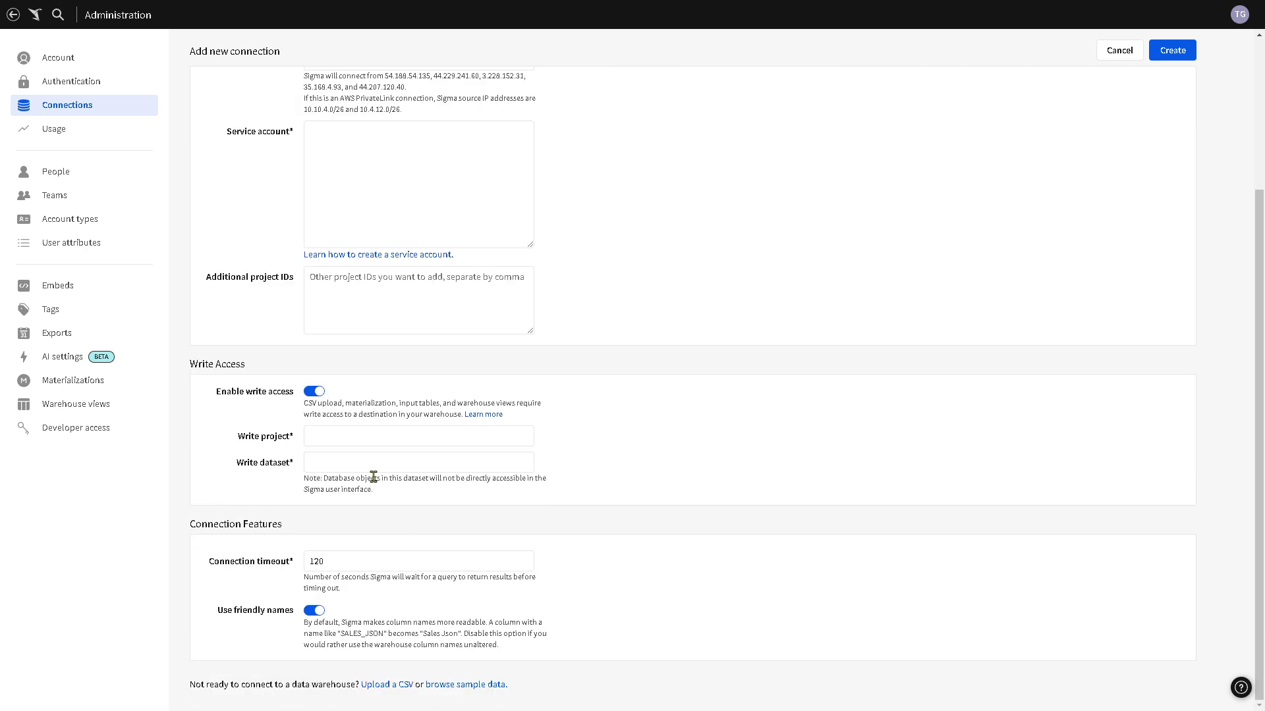
scroll(409, 393, up, 2)
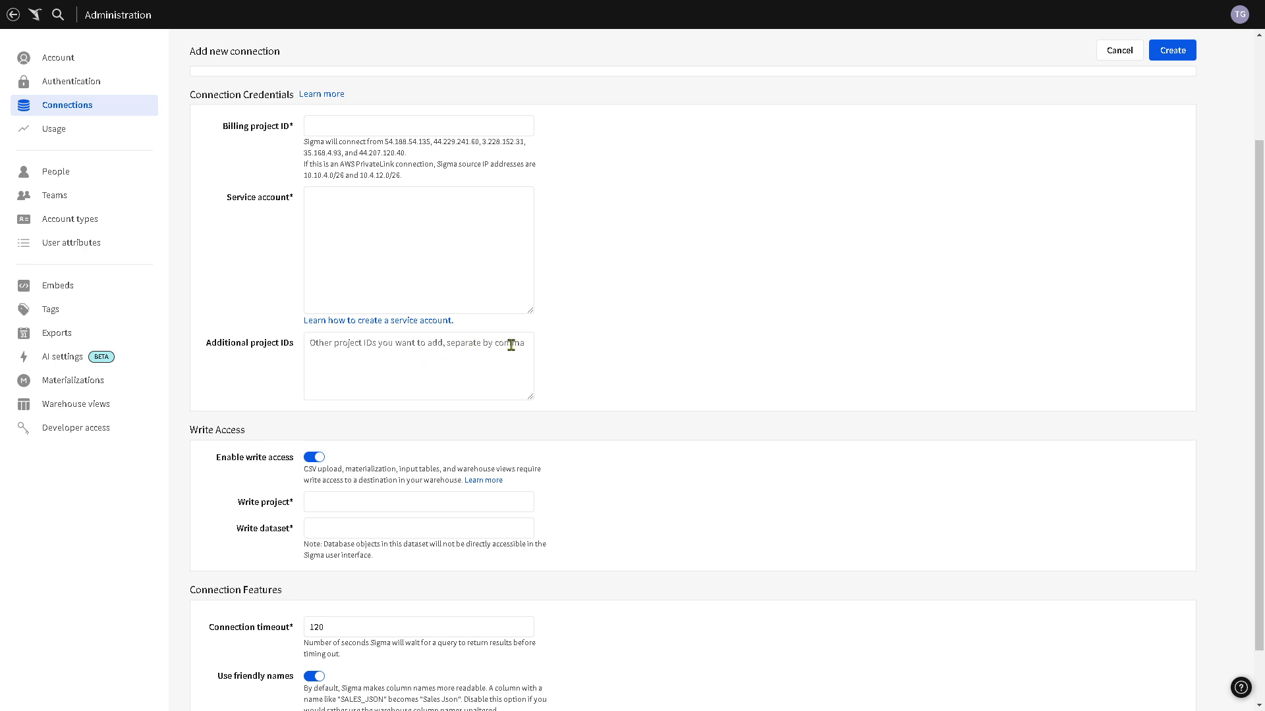
scroll(1112, 242, up, 2)
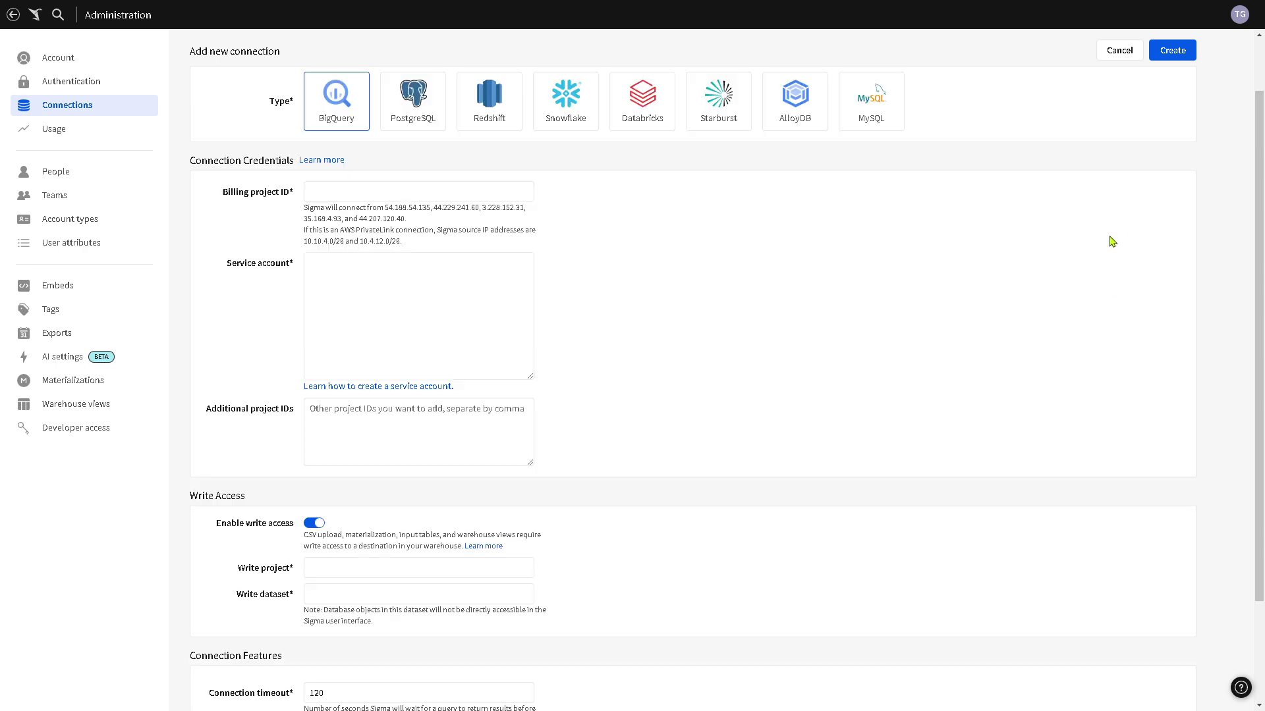
click(1172, 50)
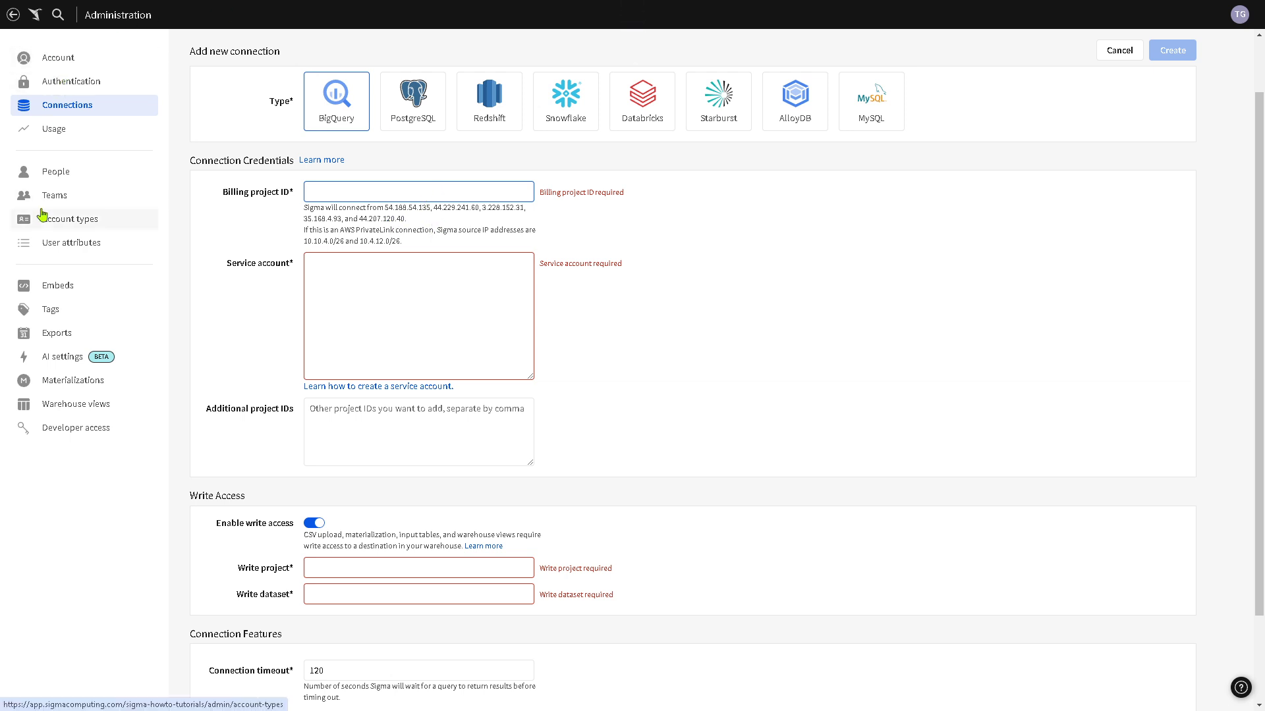
- Leave the connection for Home and view the 'Connect to data sources' documentation
click(14, 14)
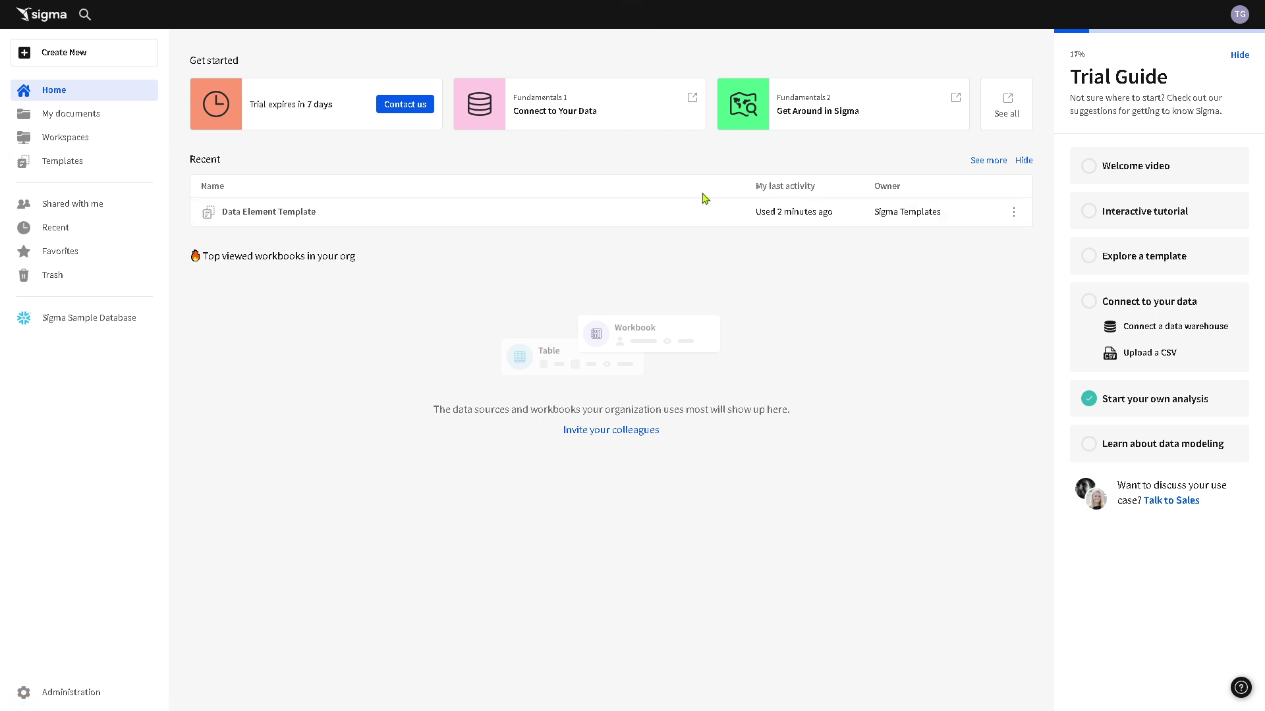
click(577, 124)
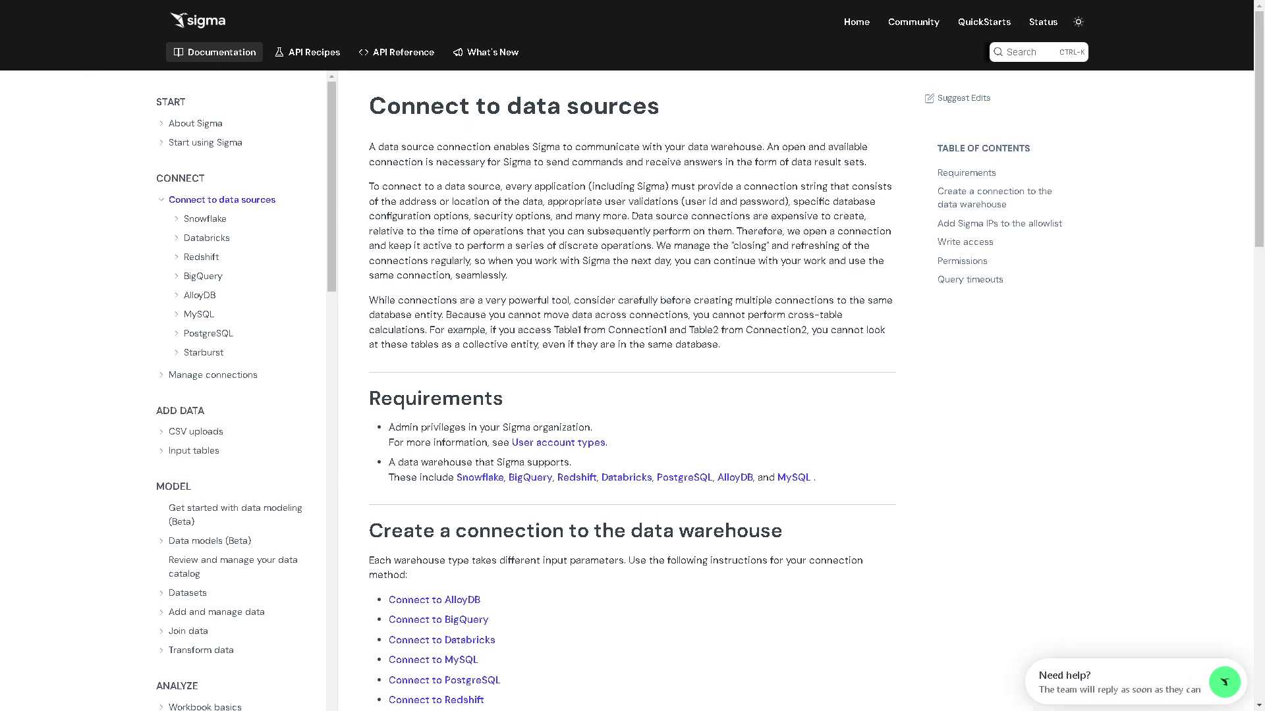
click(201, 36)
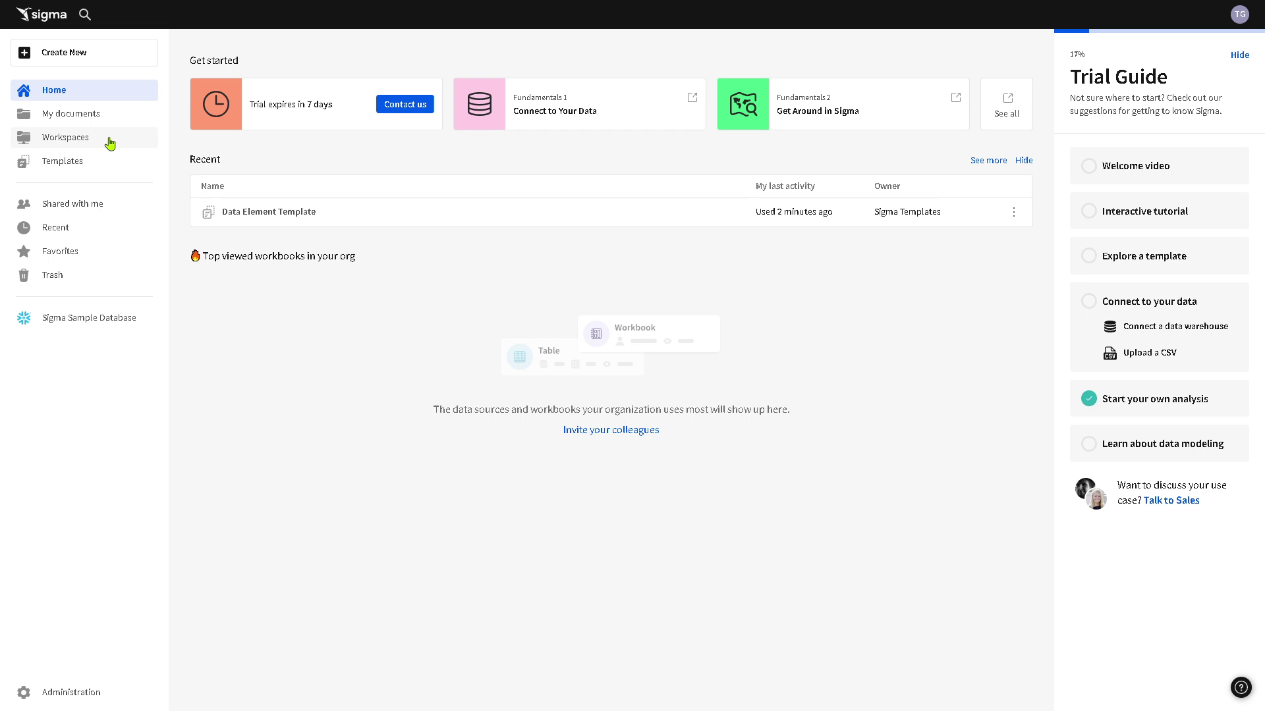
- View My documents and Workspaces, then check SigmaHowtoTutorials' Share permission levels without changing them
click(71, 119)
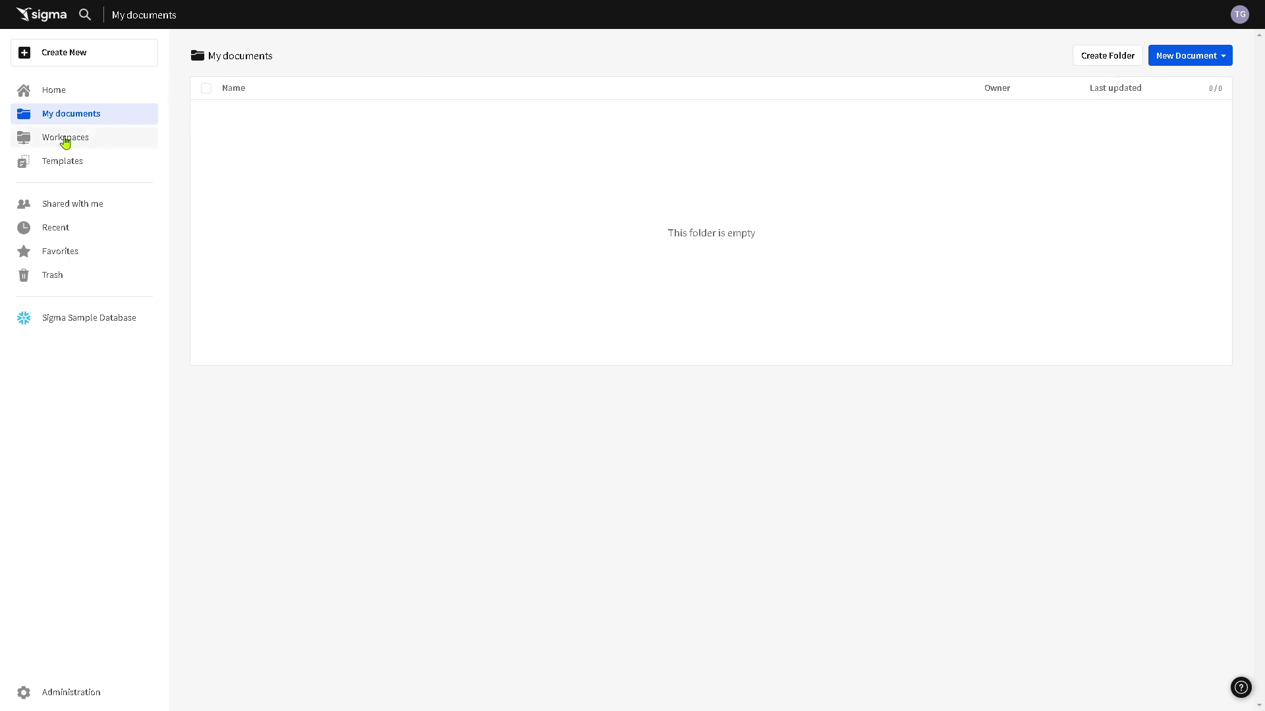
click(64, 140)
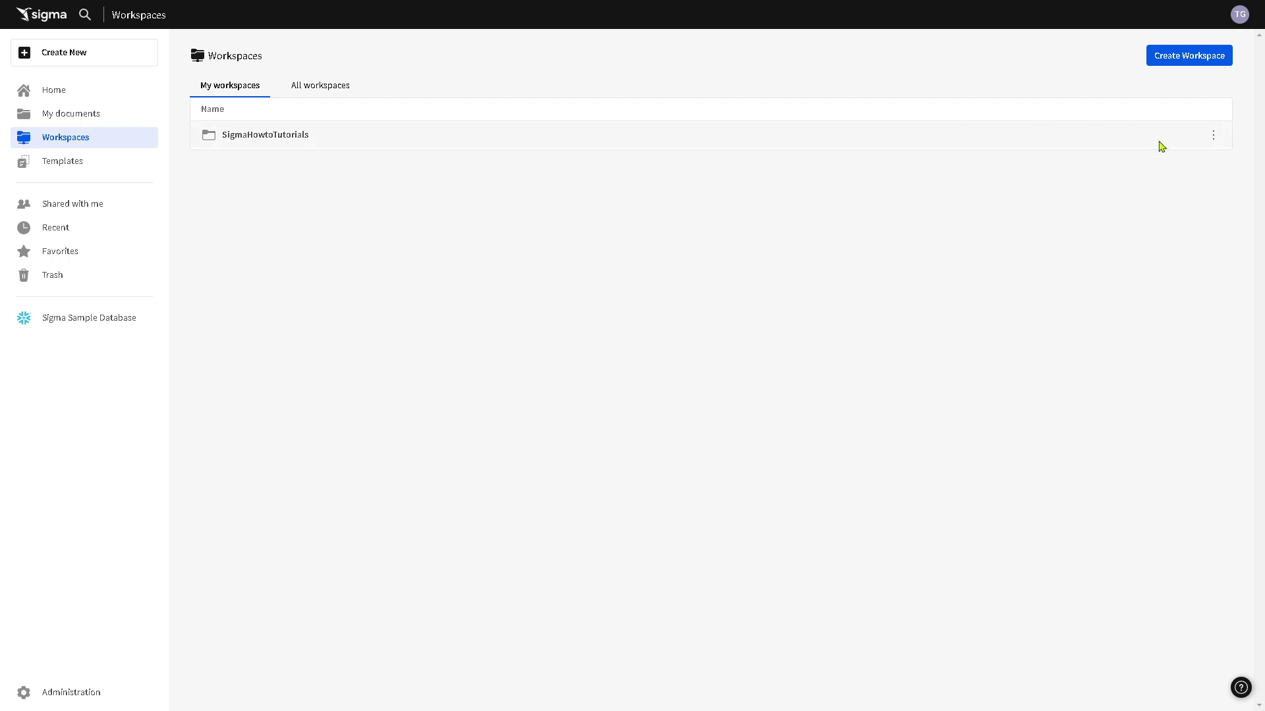
click(1214, 137)
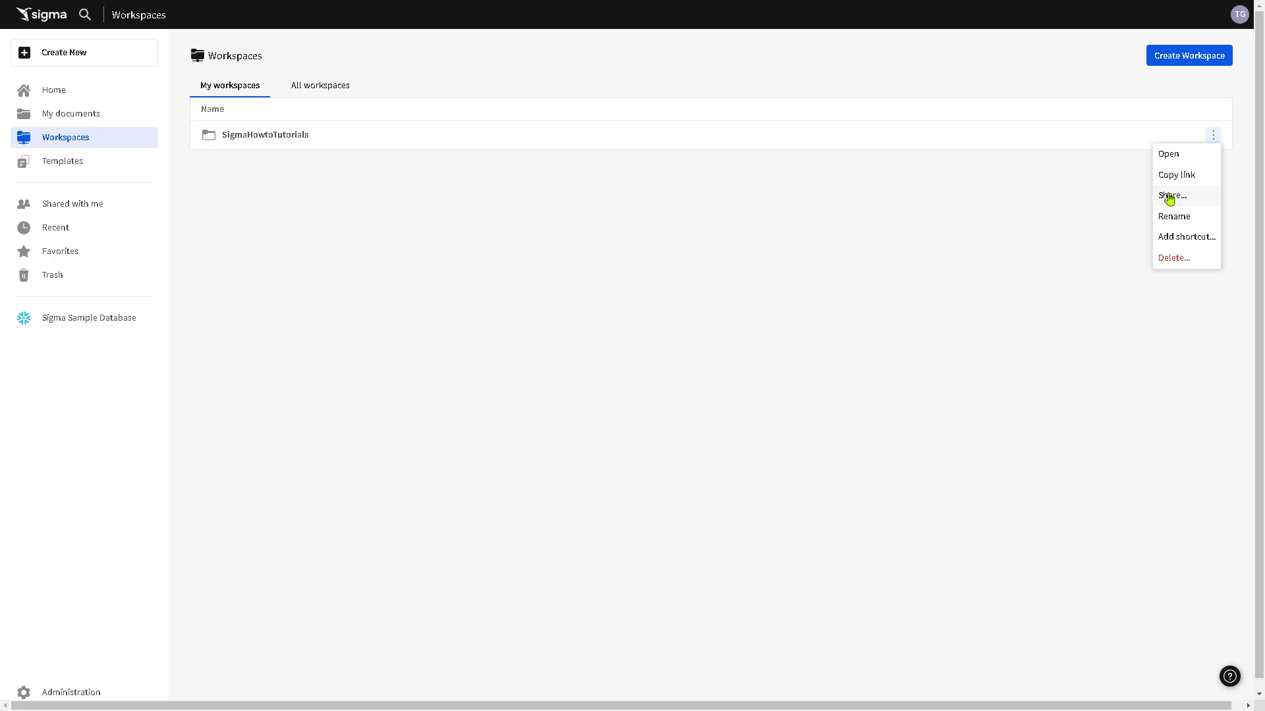
click(1169, 196)
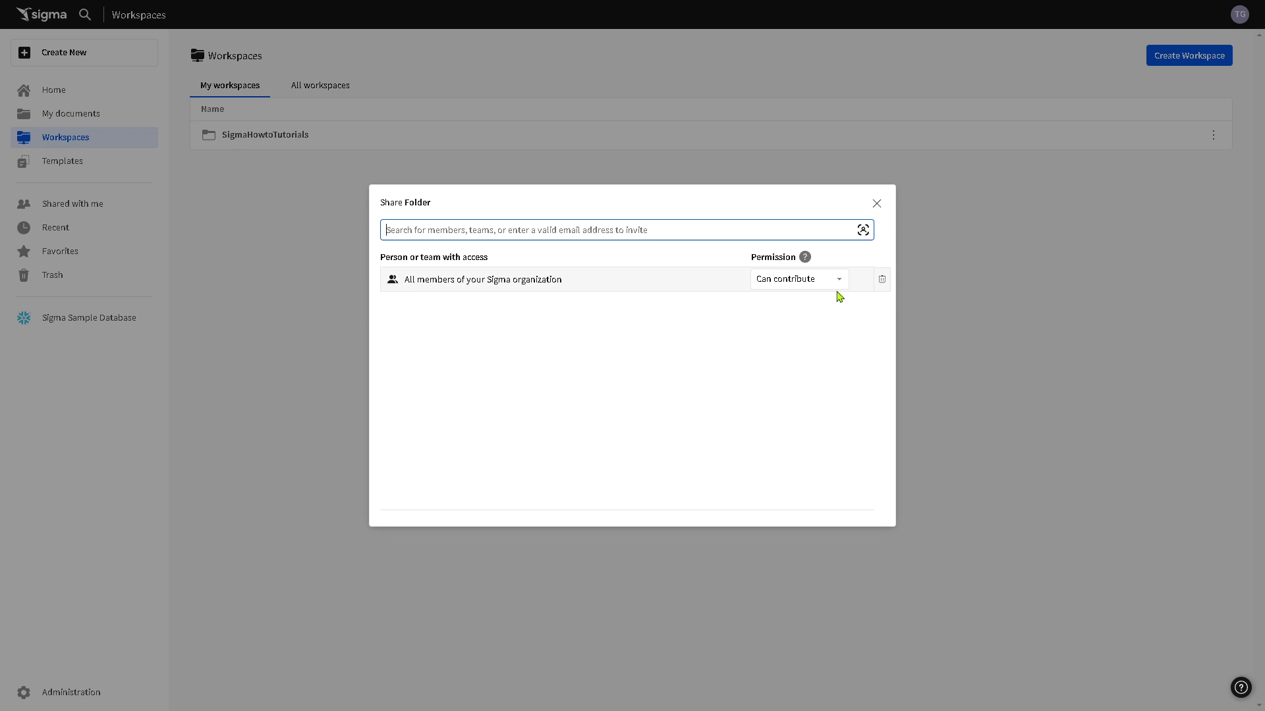
click(841, 282)
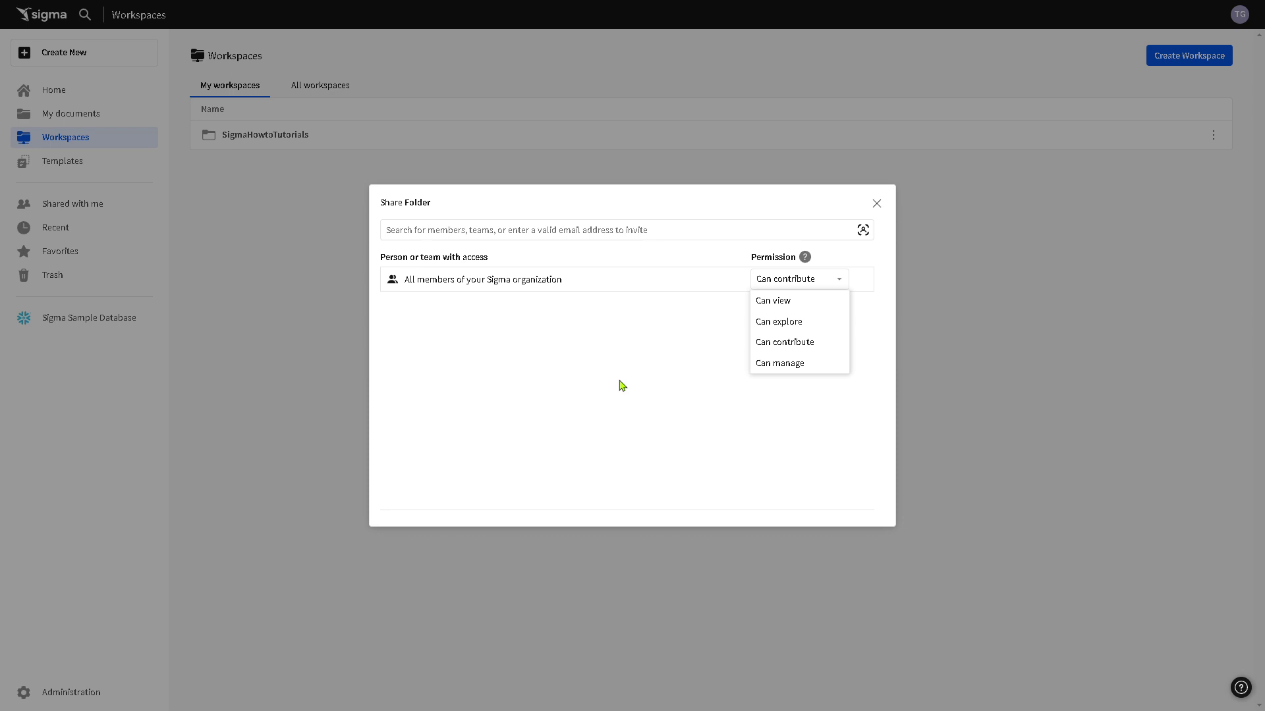
click(617, 384)
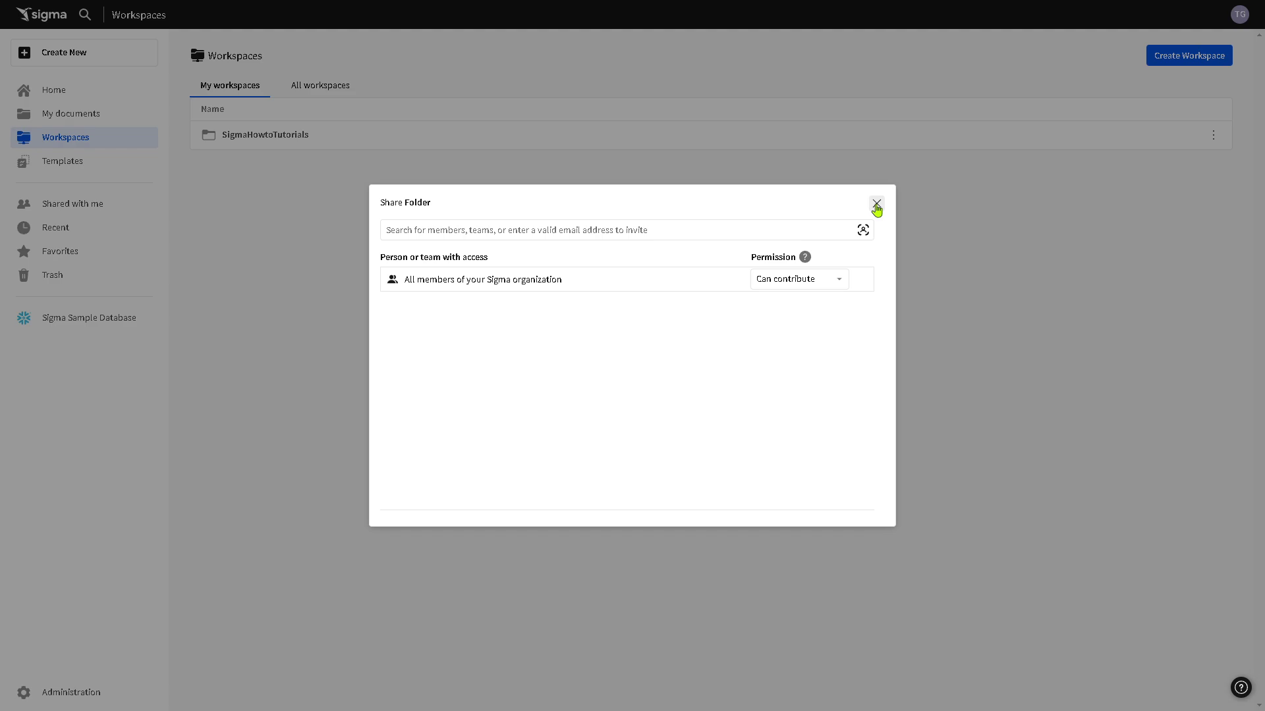
click(876, 205)
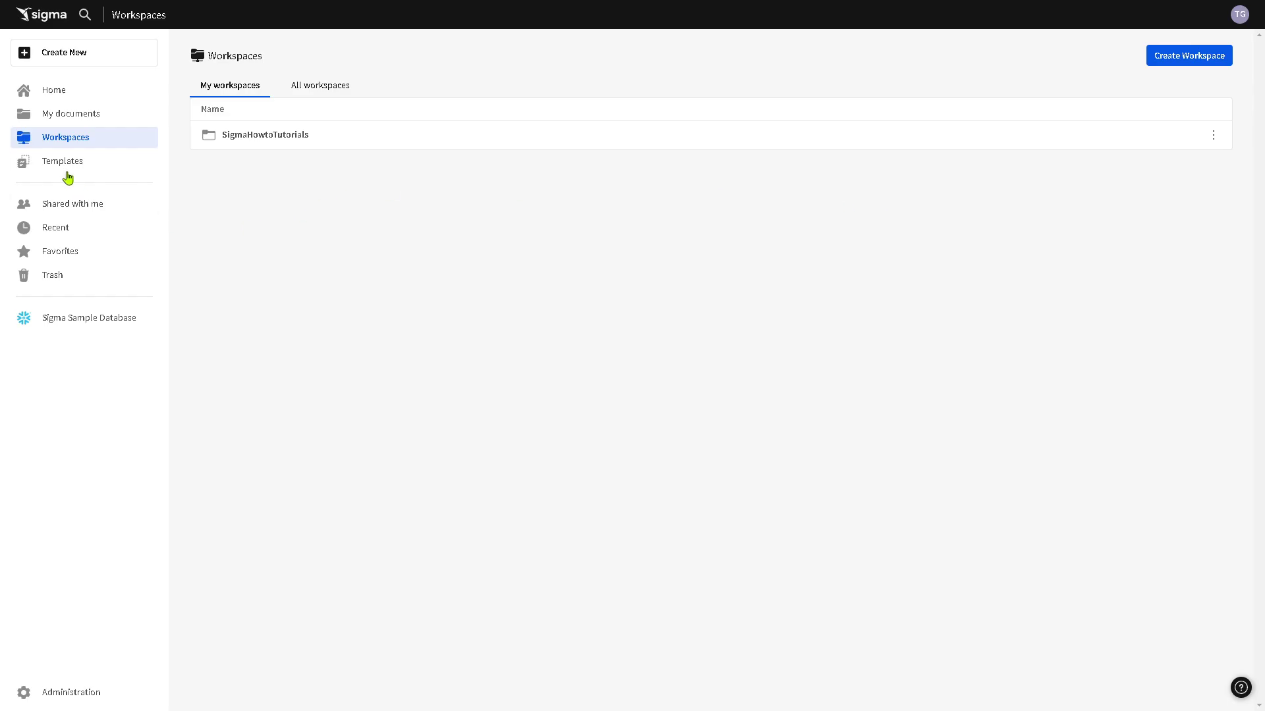
- Show the External templates list from the Templates sidebar entry
click(65, 168)
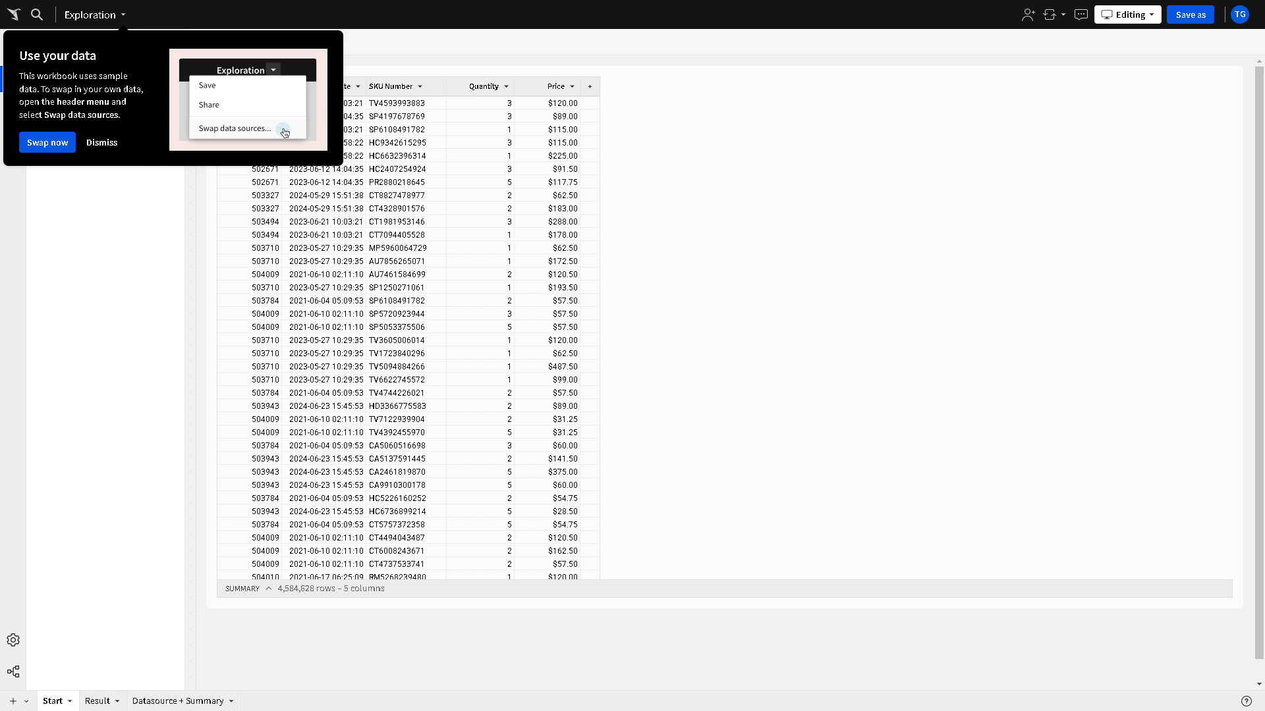
- Dismiss the 'Use your data' popup over the Playground table
click(105, 147)
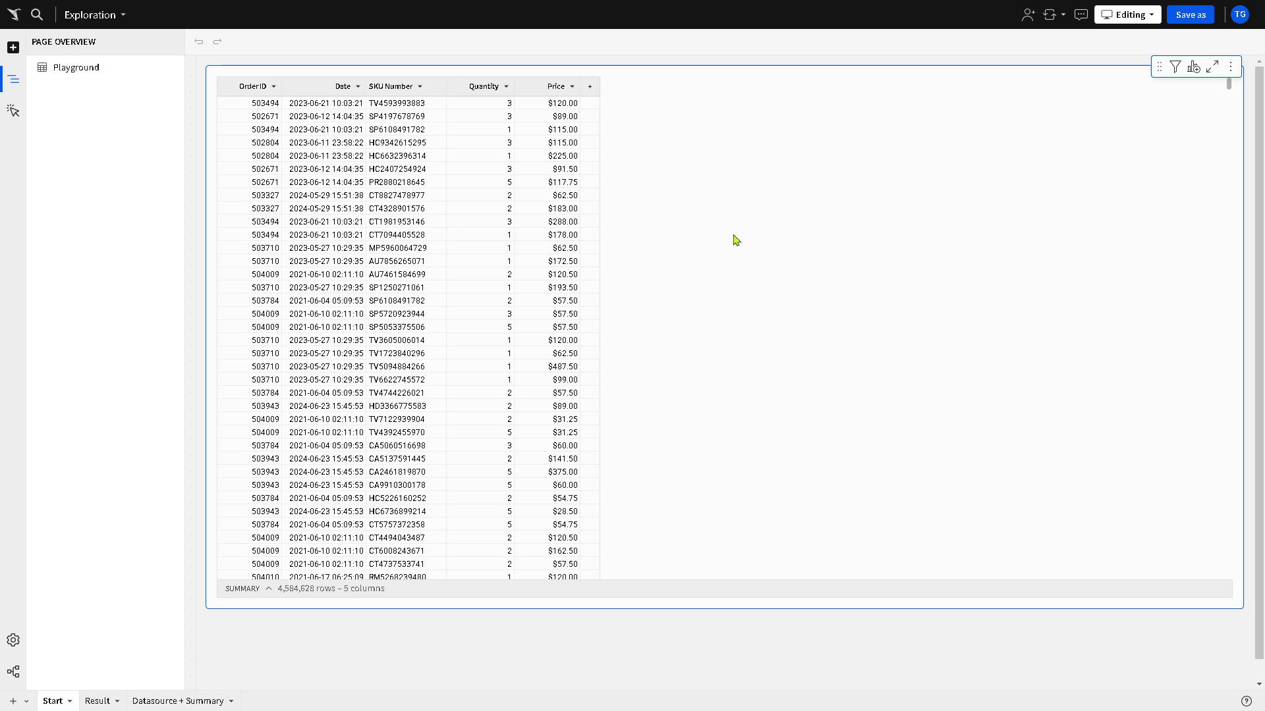
- Switch the workbook's editing view to the mobile device layout
click(1148, 20)
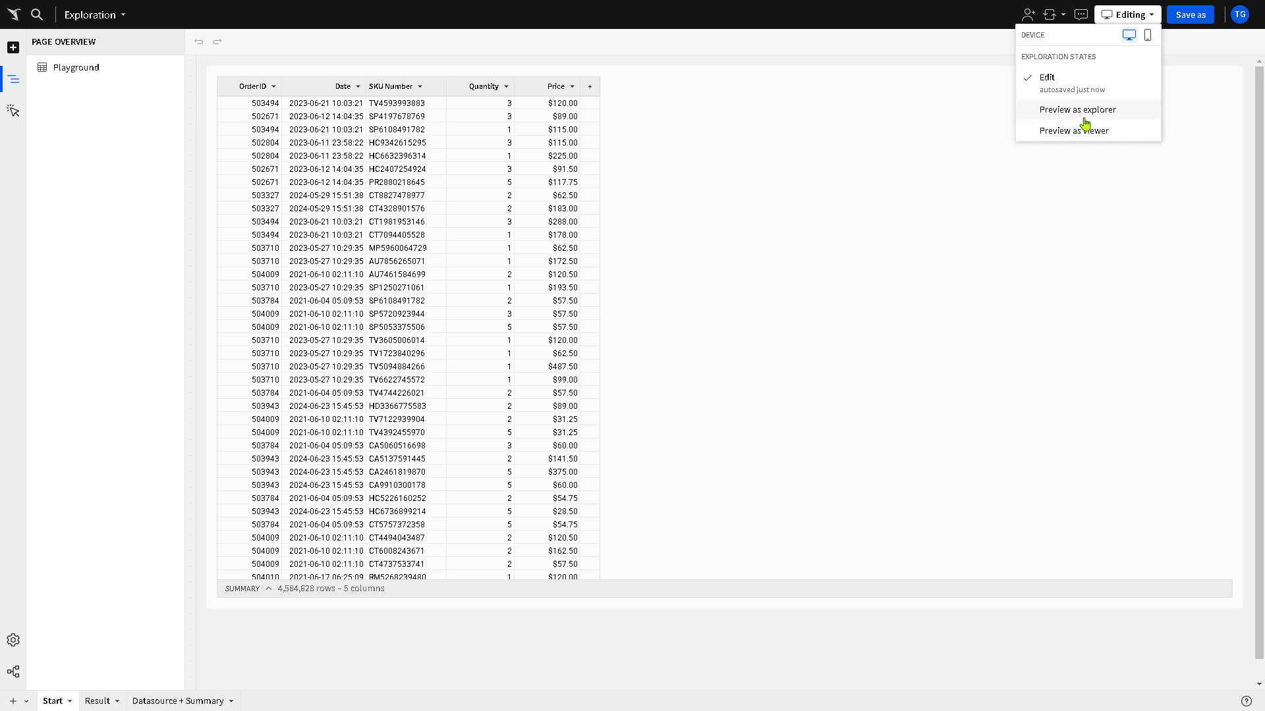
click(1148, 41)
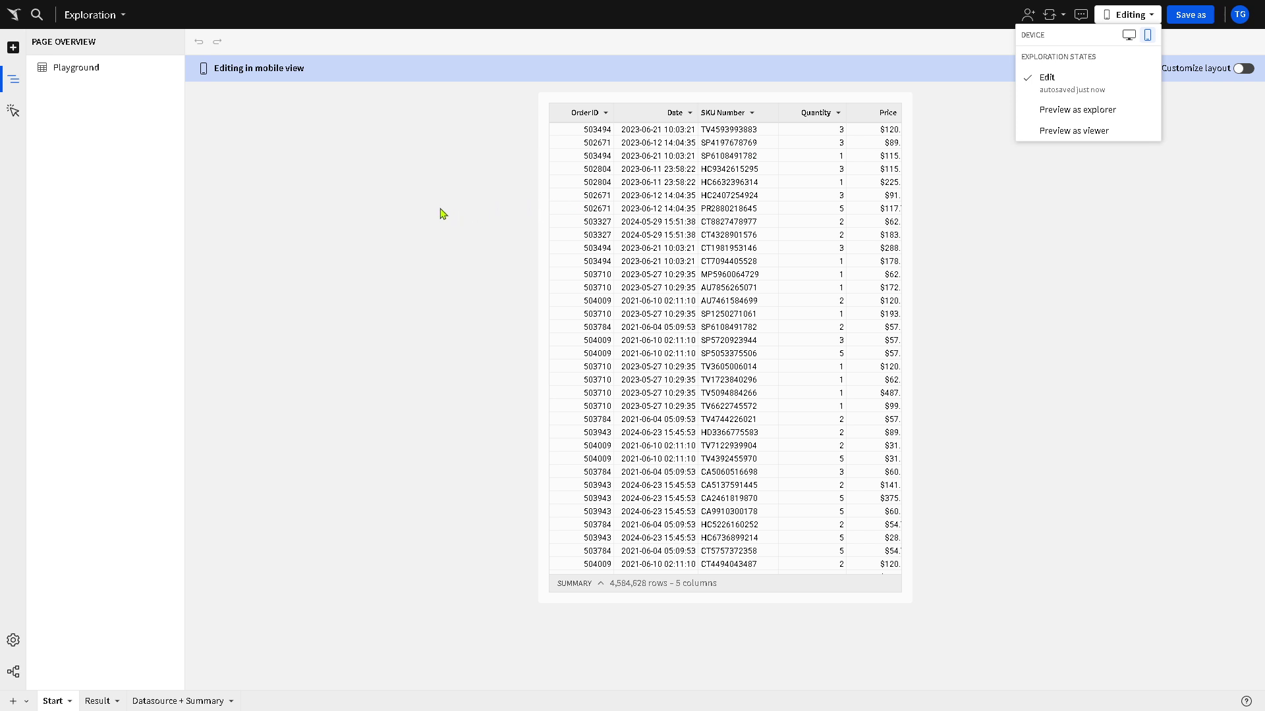
click(441, 213)
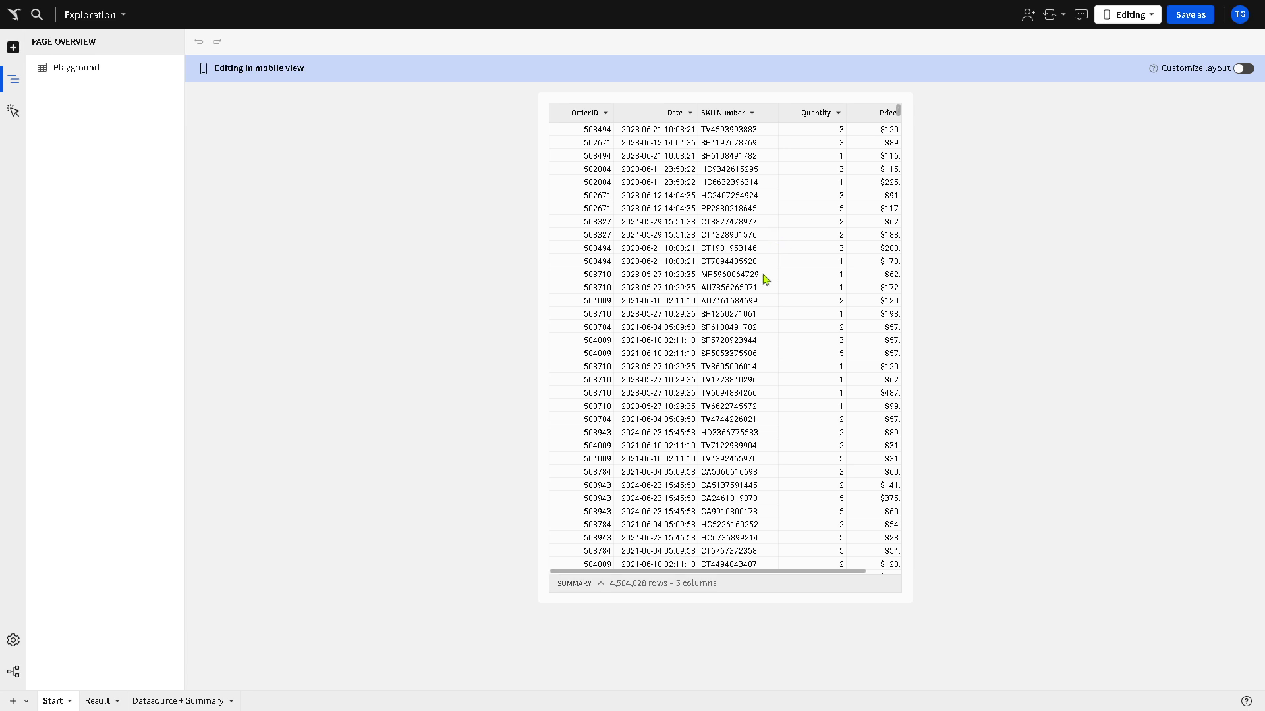
- Refresh the Playground table's data, still showing 4,584,528 rows
scroll(764, 280, down, 3)
scroll(770, 298, down, 10)
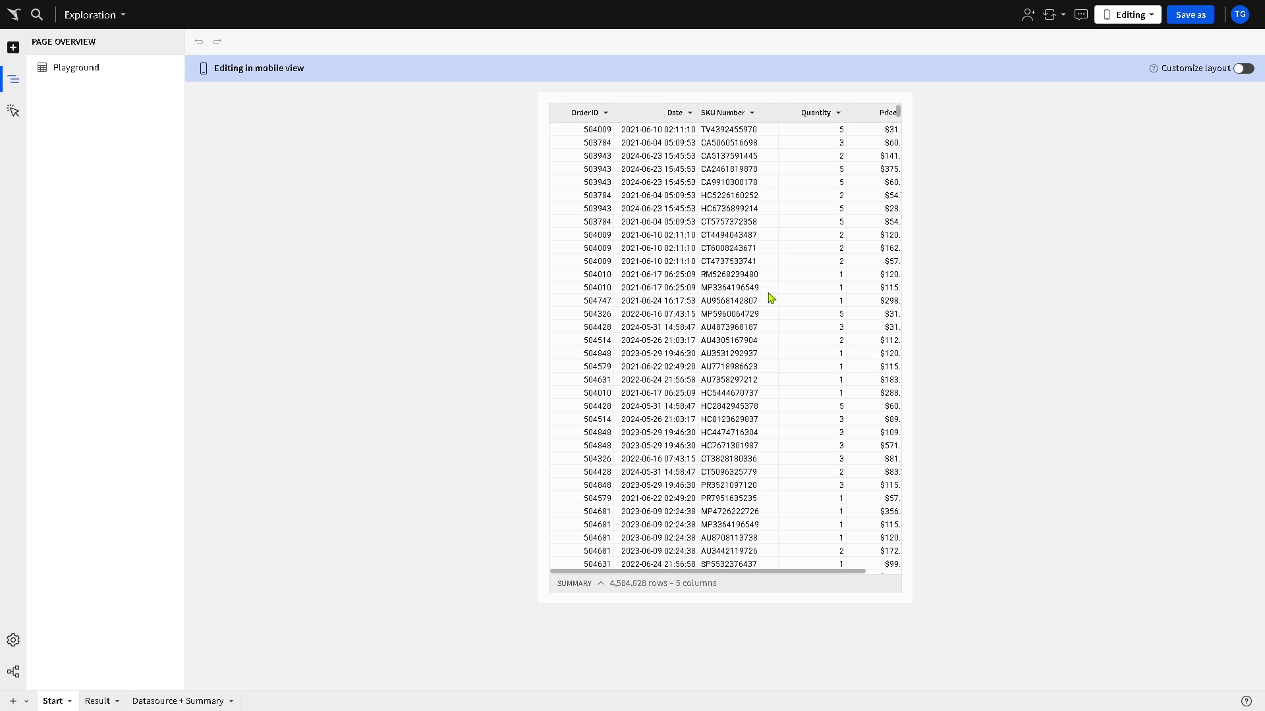
click(1054, 19)
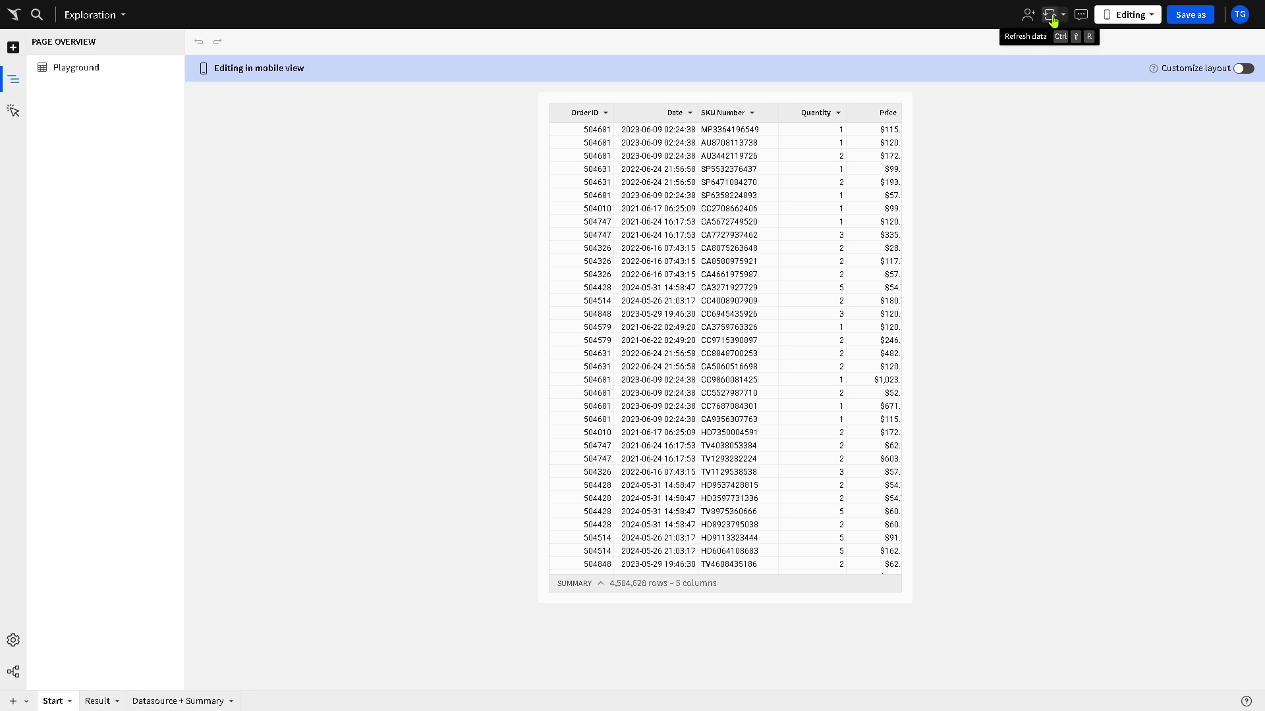
scroll(743, 226, down, 10)
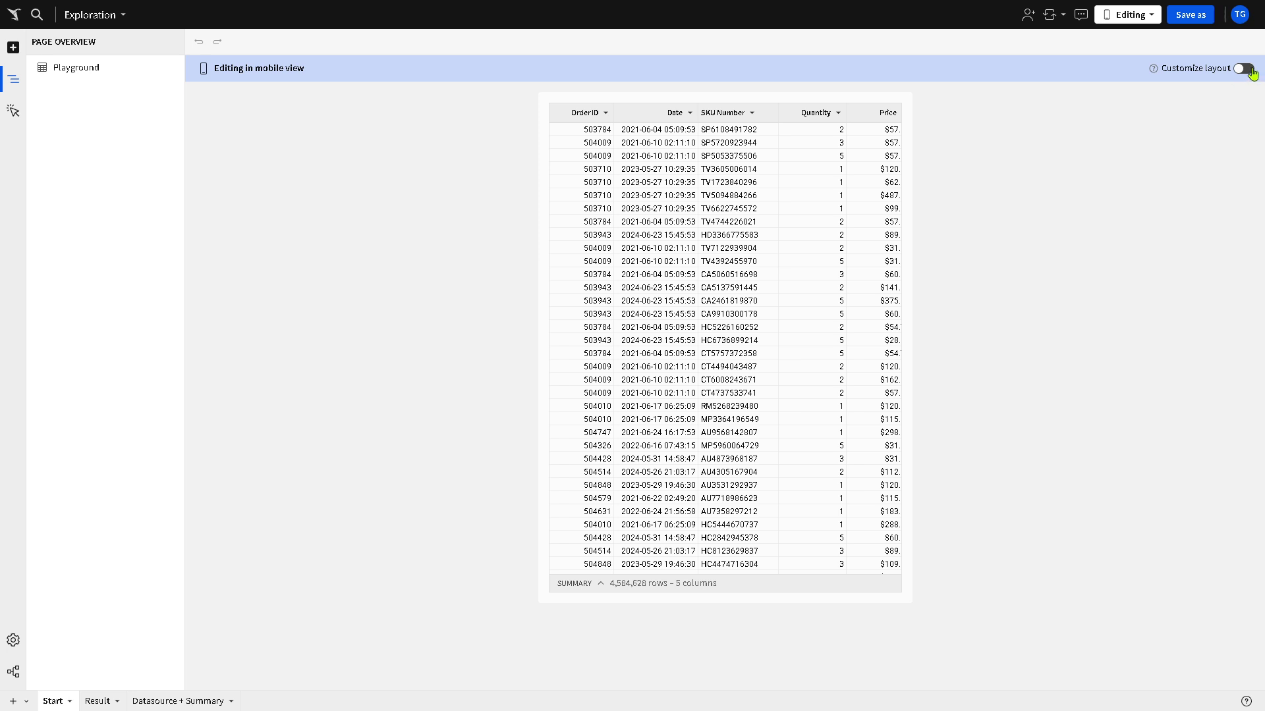
- Turn on Customize layout and maximize the orders table to fill the mobile canvas
click(1249, 70)
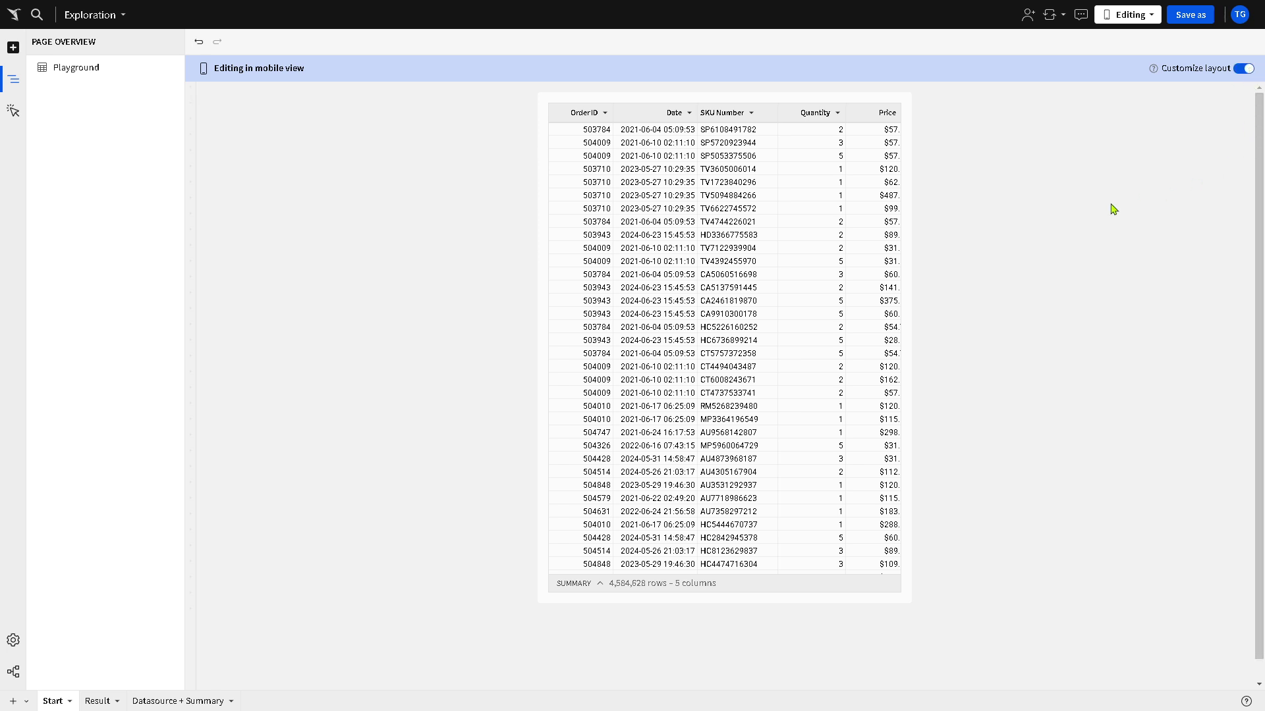
scroll(883, 227, up, 5)
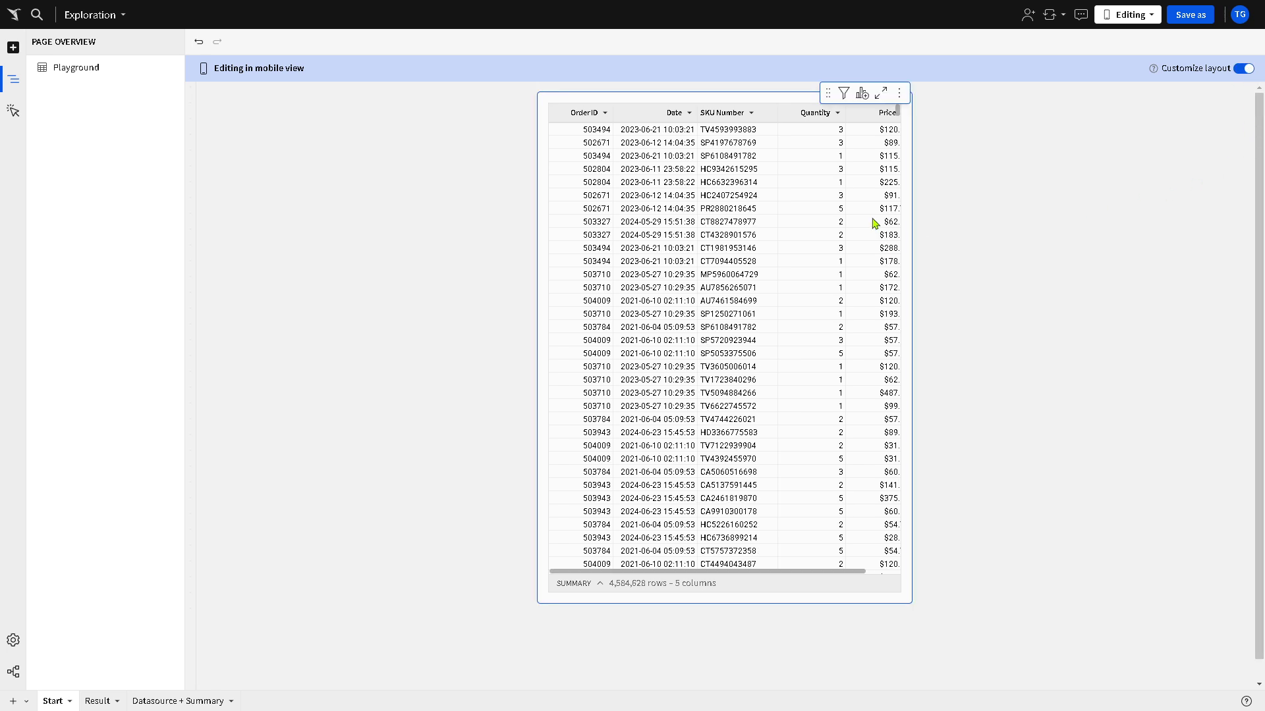
click(864, 95)
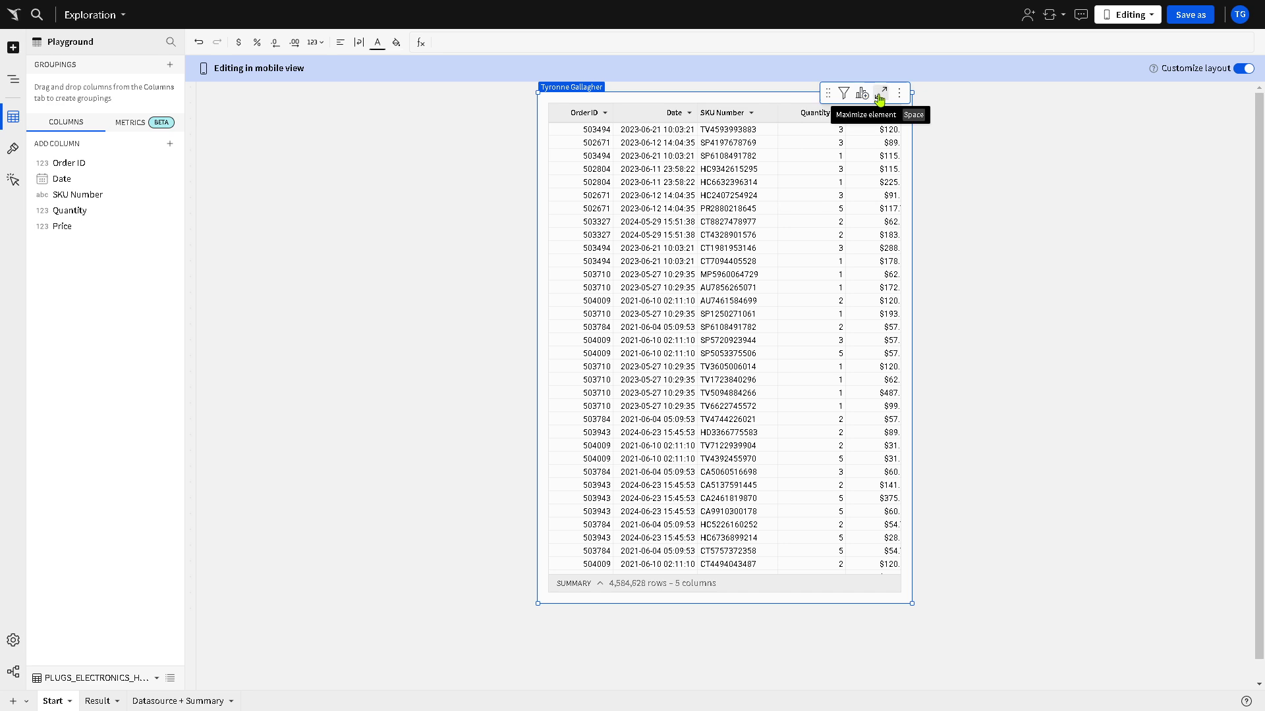
click(881, 94)
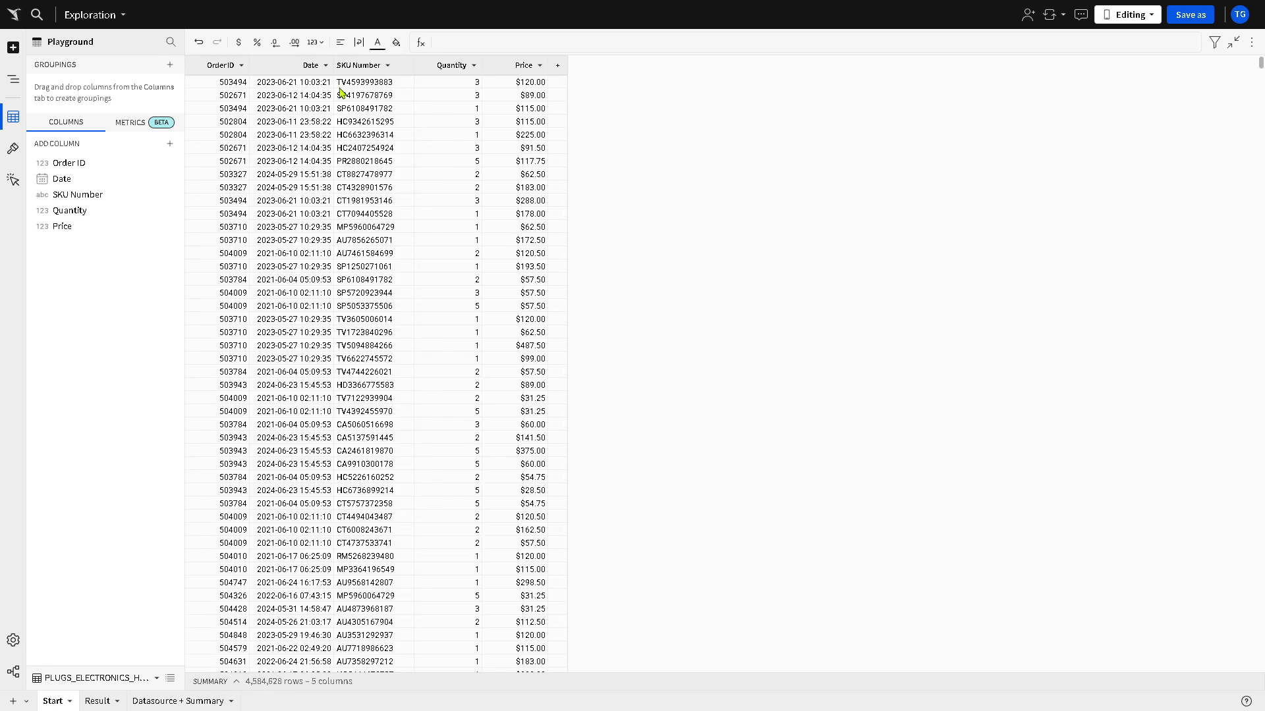
- Check the Order ID column options, then show the table's element format settings
click(241, 65)
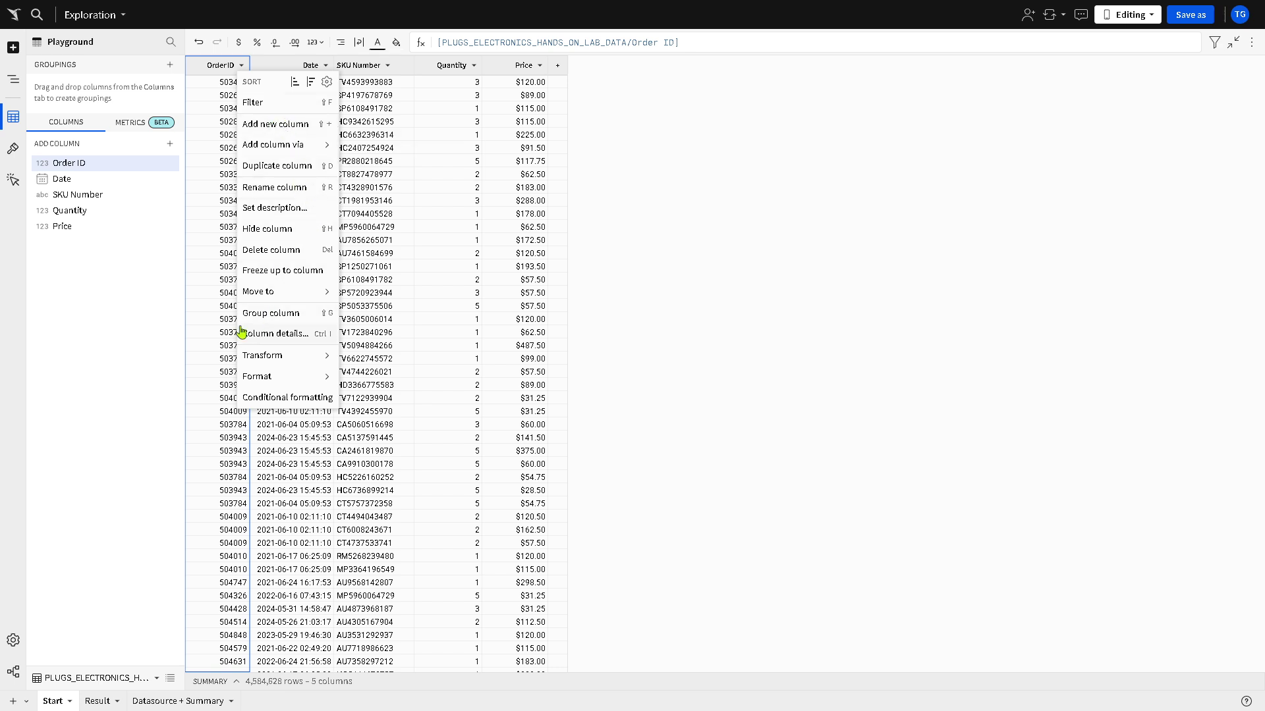
click(15, 155)
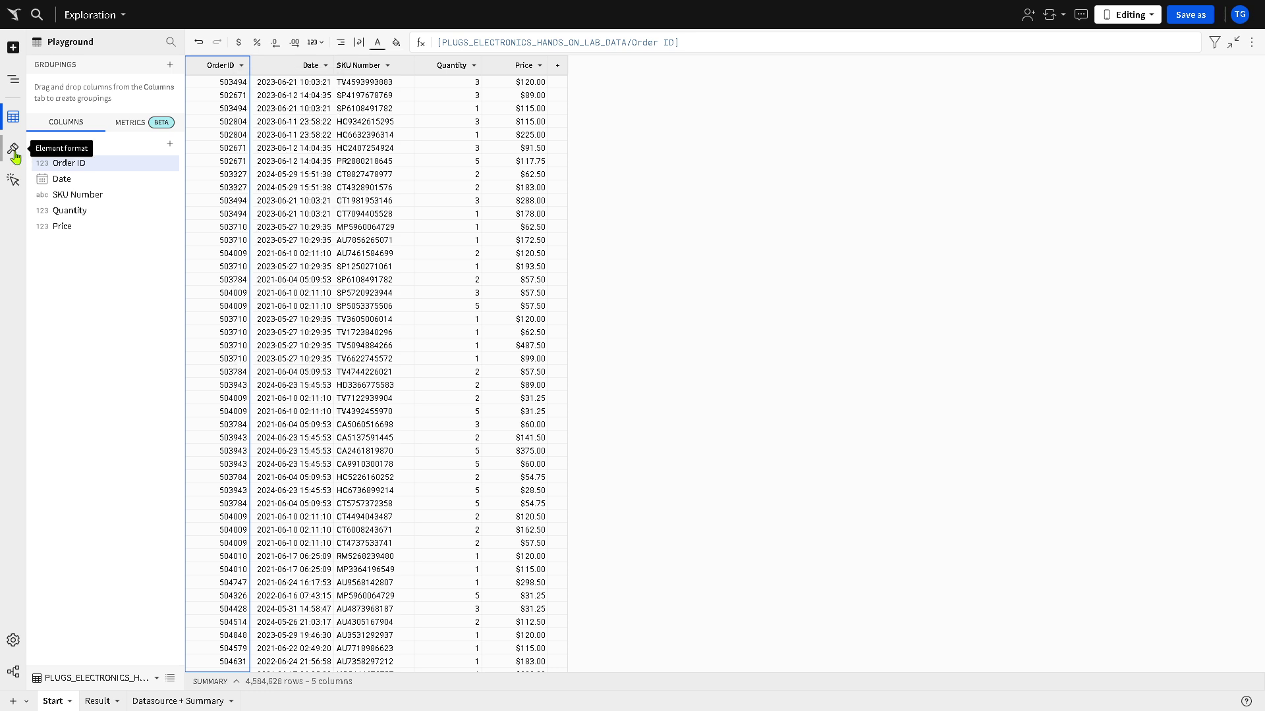
click(15, 155)
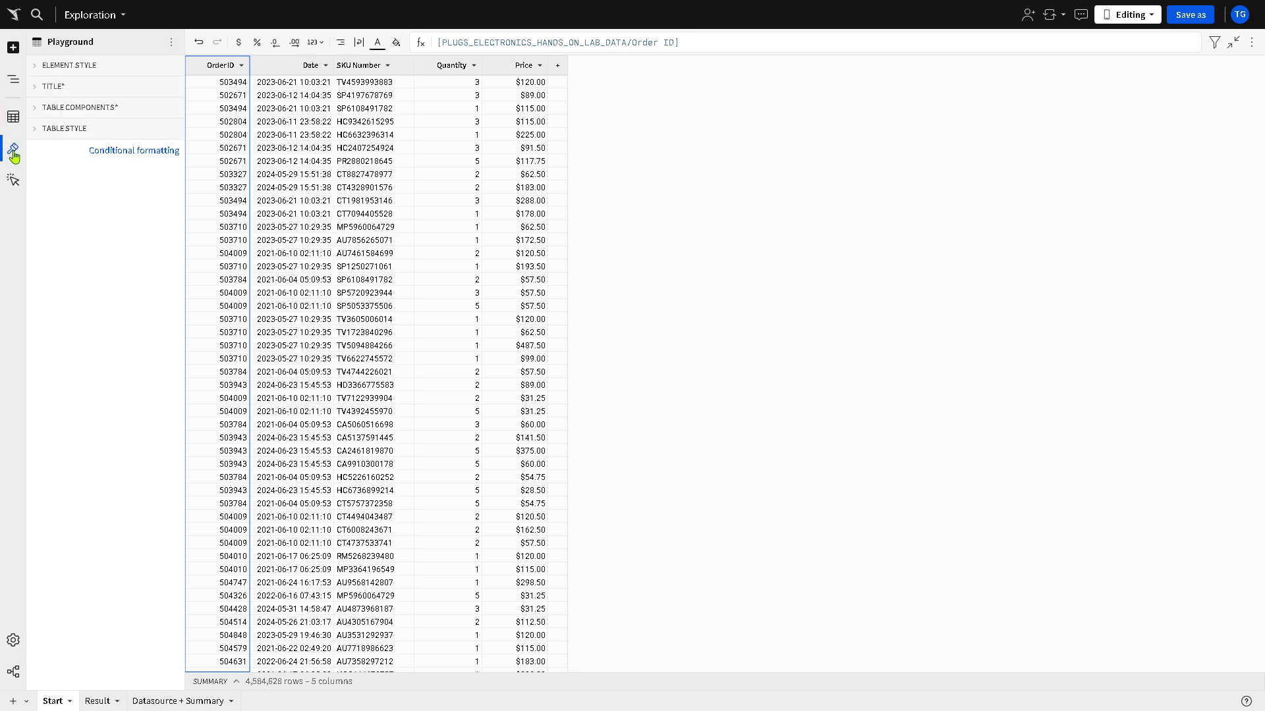
- Return to the Sigma home page and browse Shared with me, Recent and Favorites
click(16, 21)
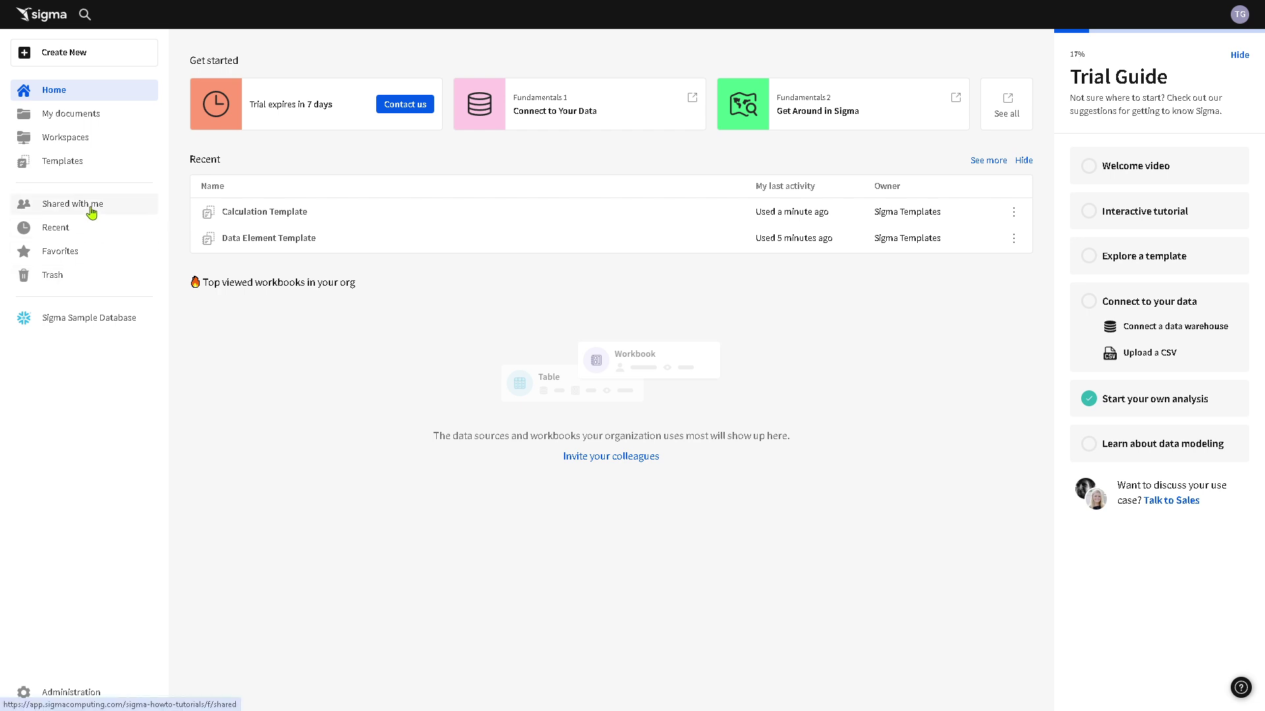
click(91, 212)
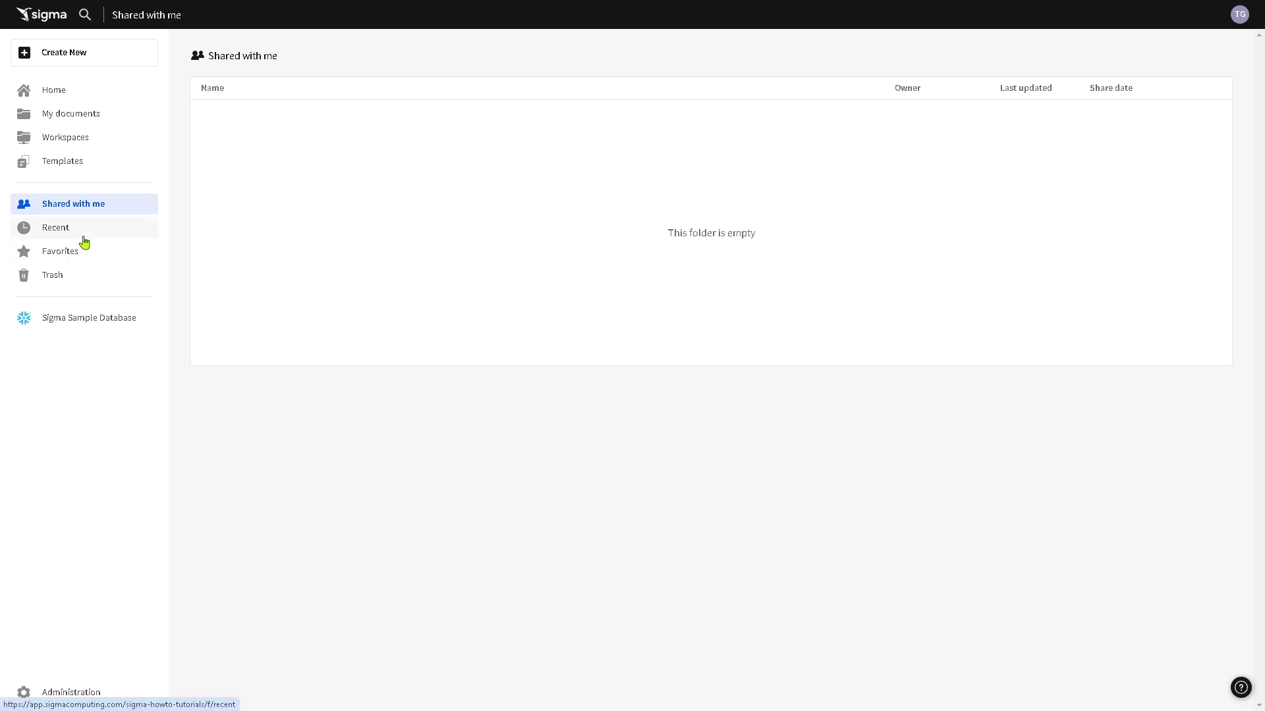
click(59, 233)
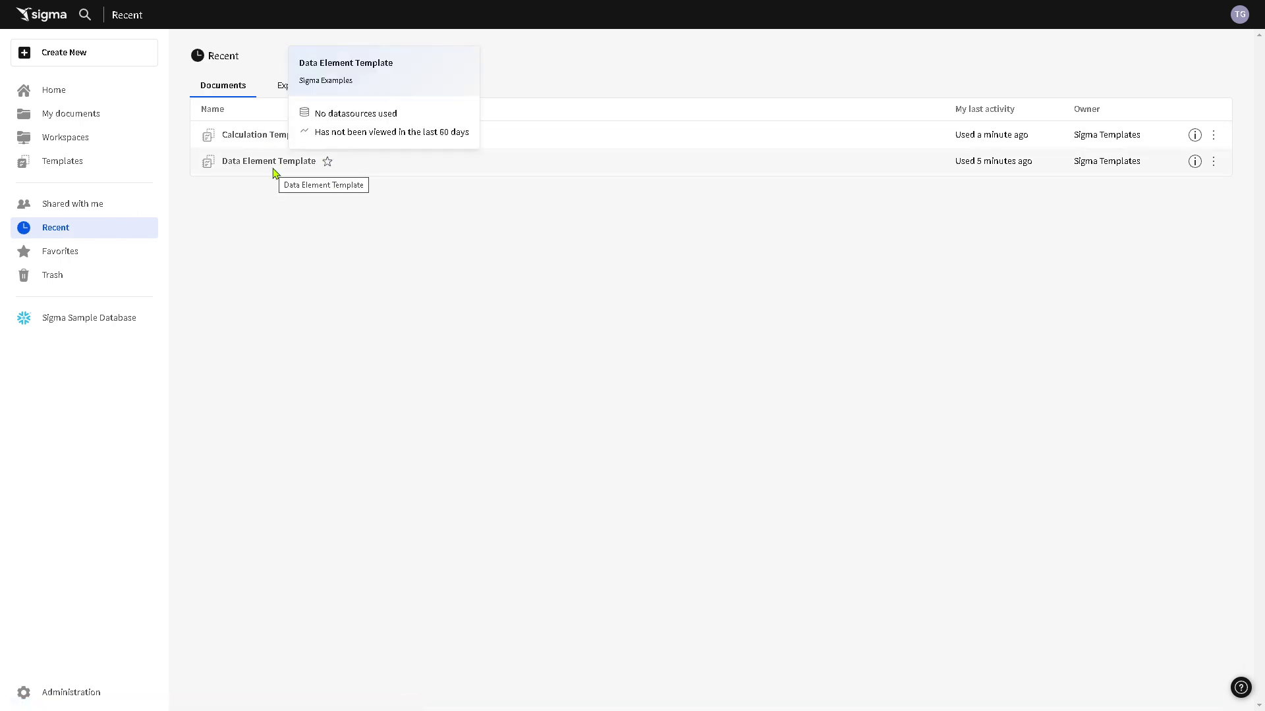
click(69, 262)
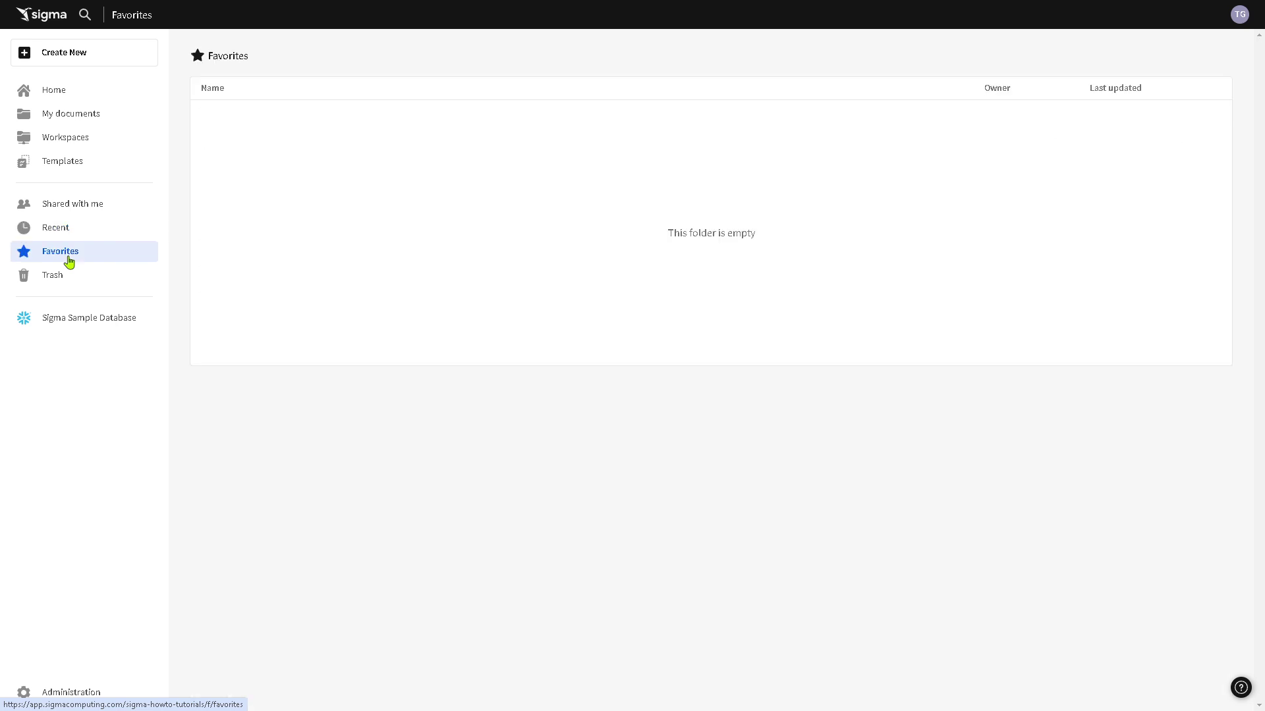
click(55, 229)
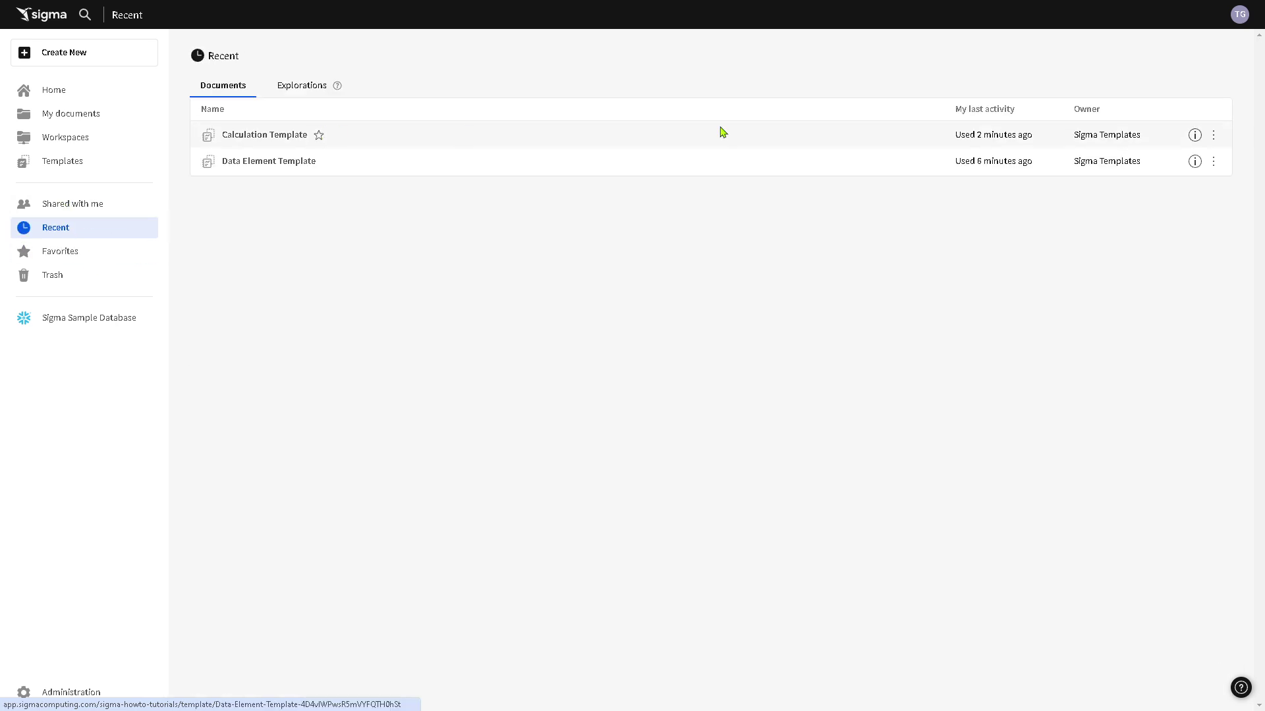
- Inspect Calculation Template's actions, check the empty Trash, and return to Recent documents
click(1214, 136)
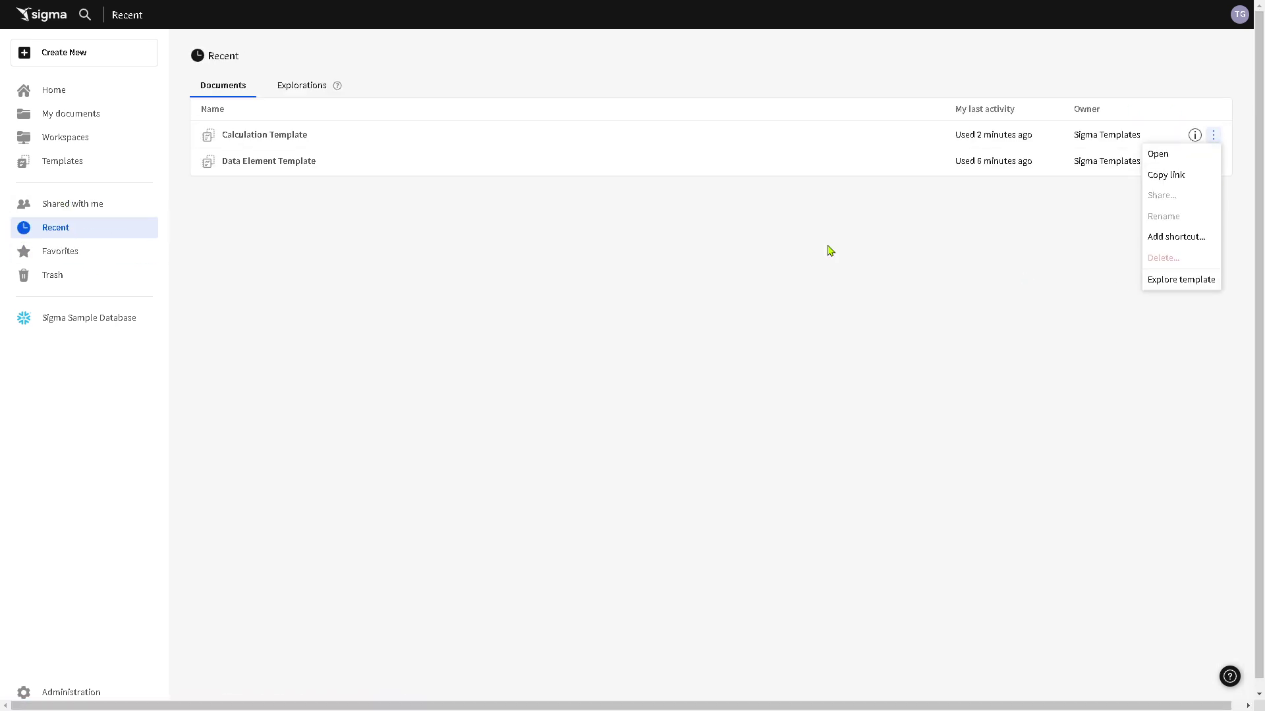
click(86, 257)
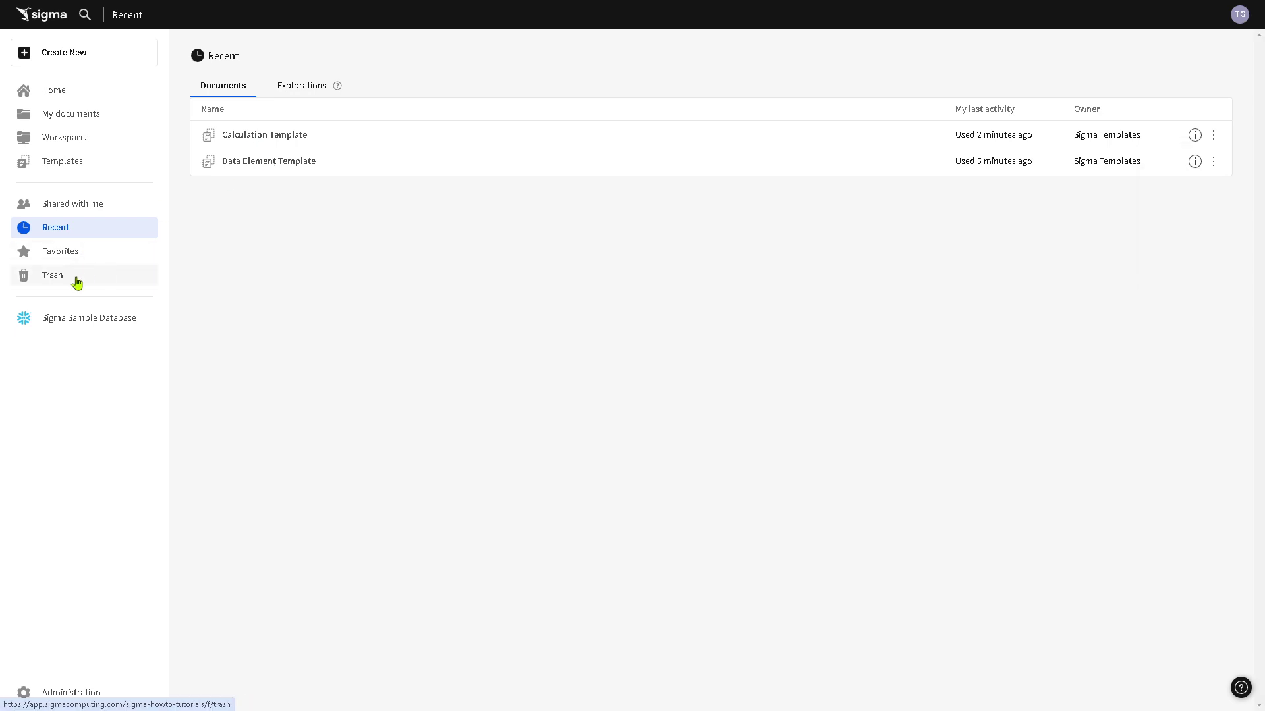
click(73, 282)
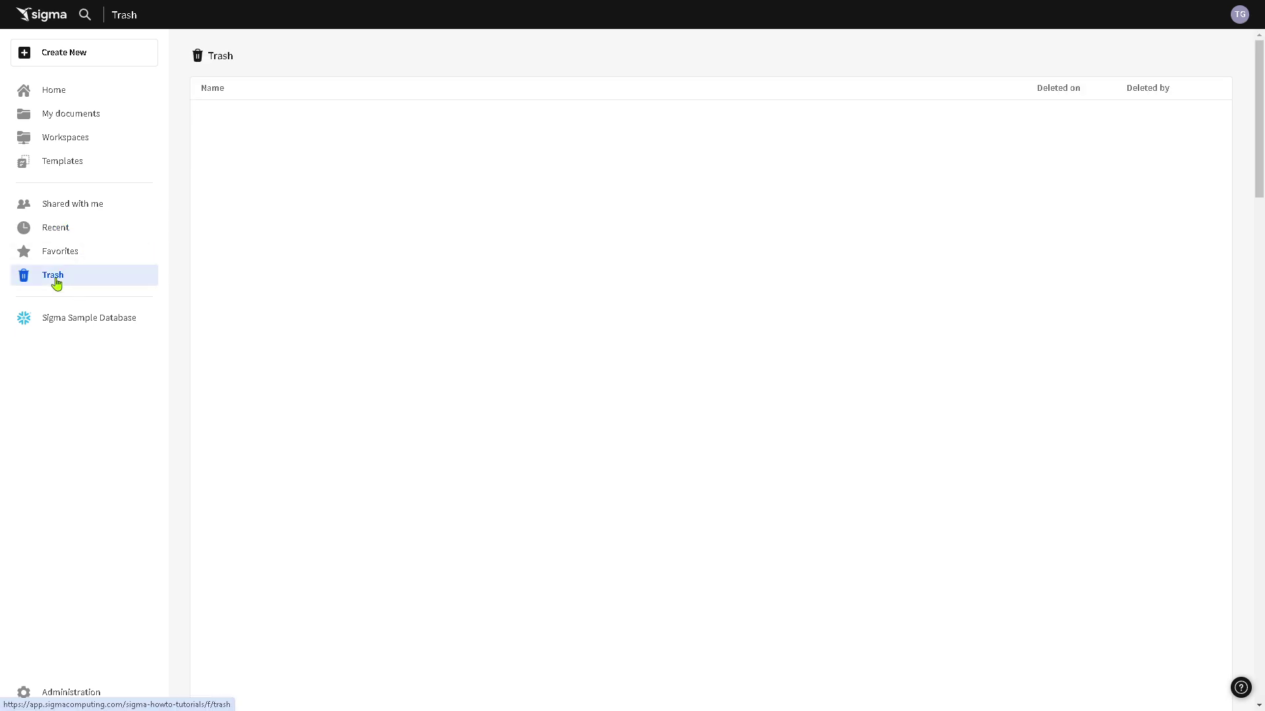
click(74, 229)
click(1214, 137)
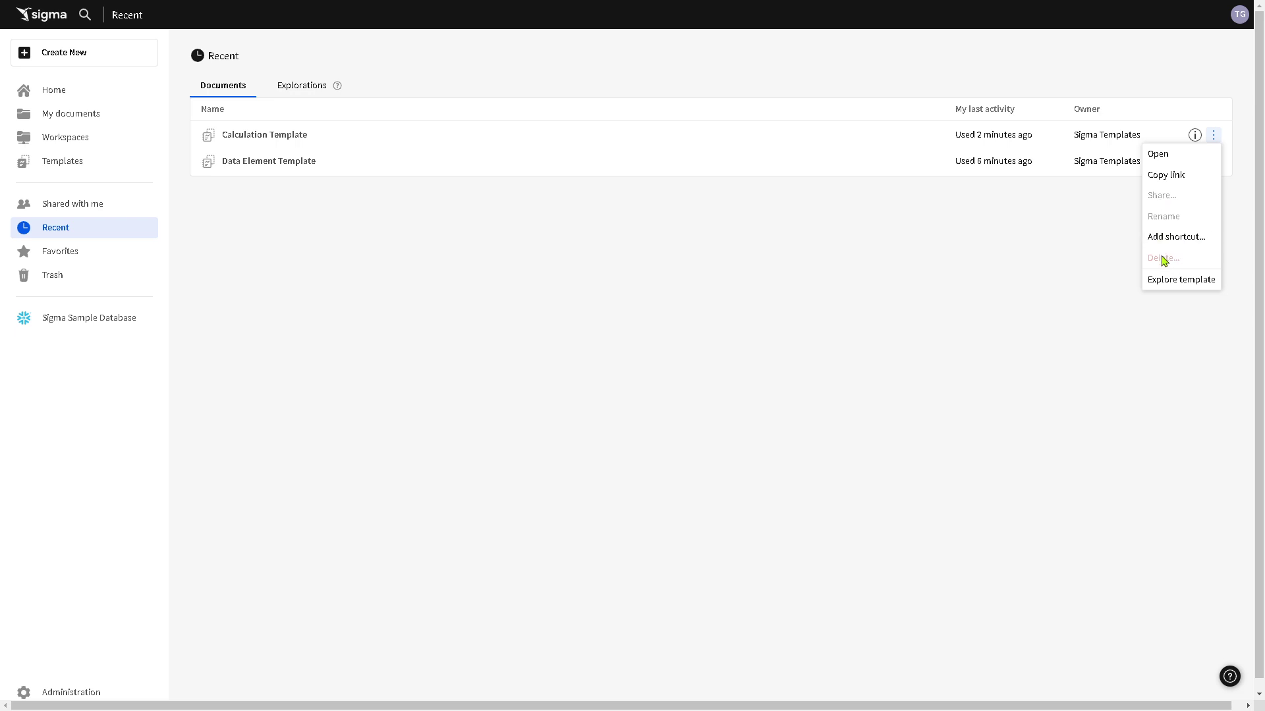
click(72, 283)
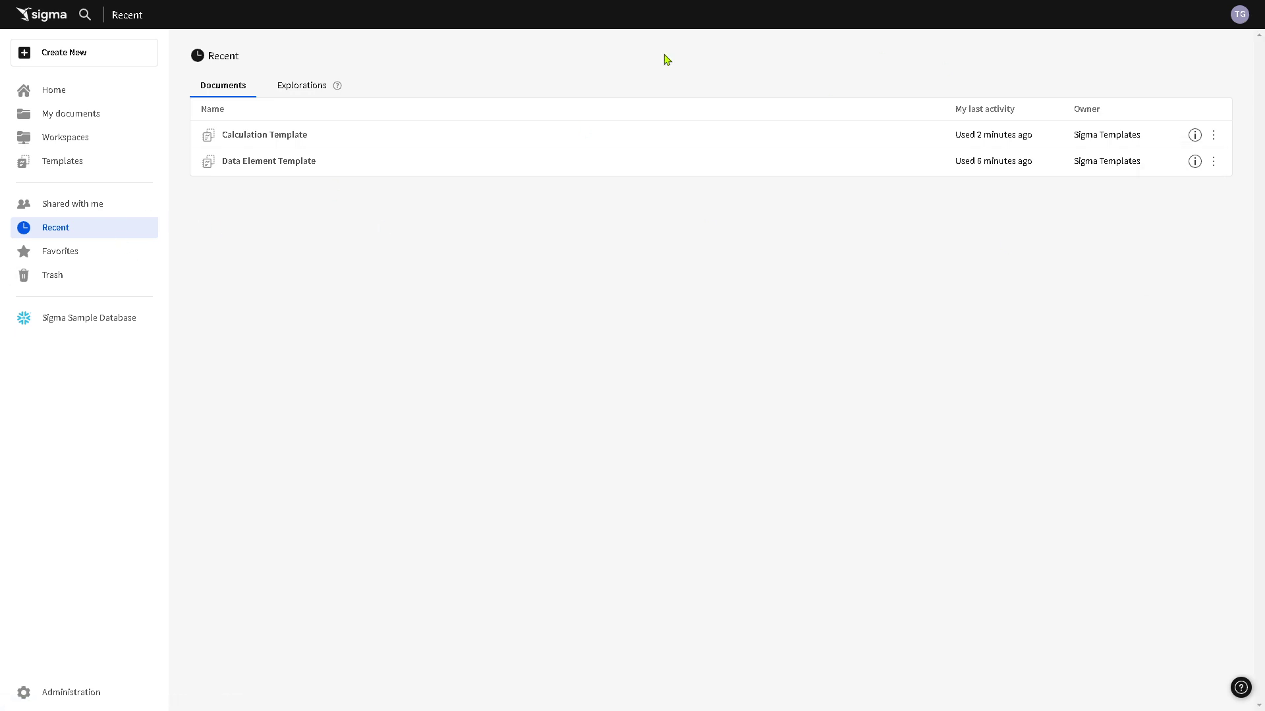
- Create a Custom SQL workbook on Sigma Sample Database and enable custom mobile layout
click(51, 57)
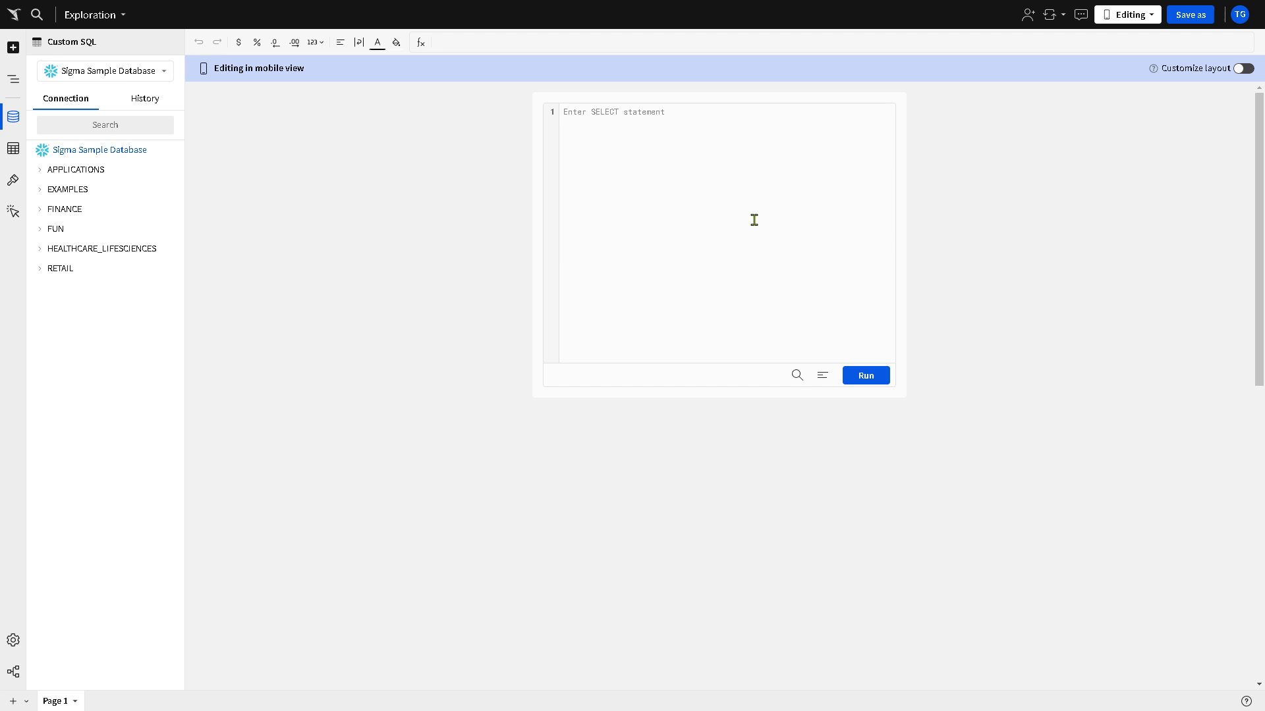
click(1245, 69)
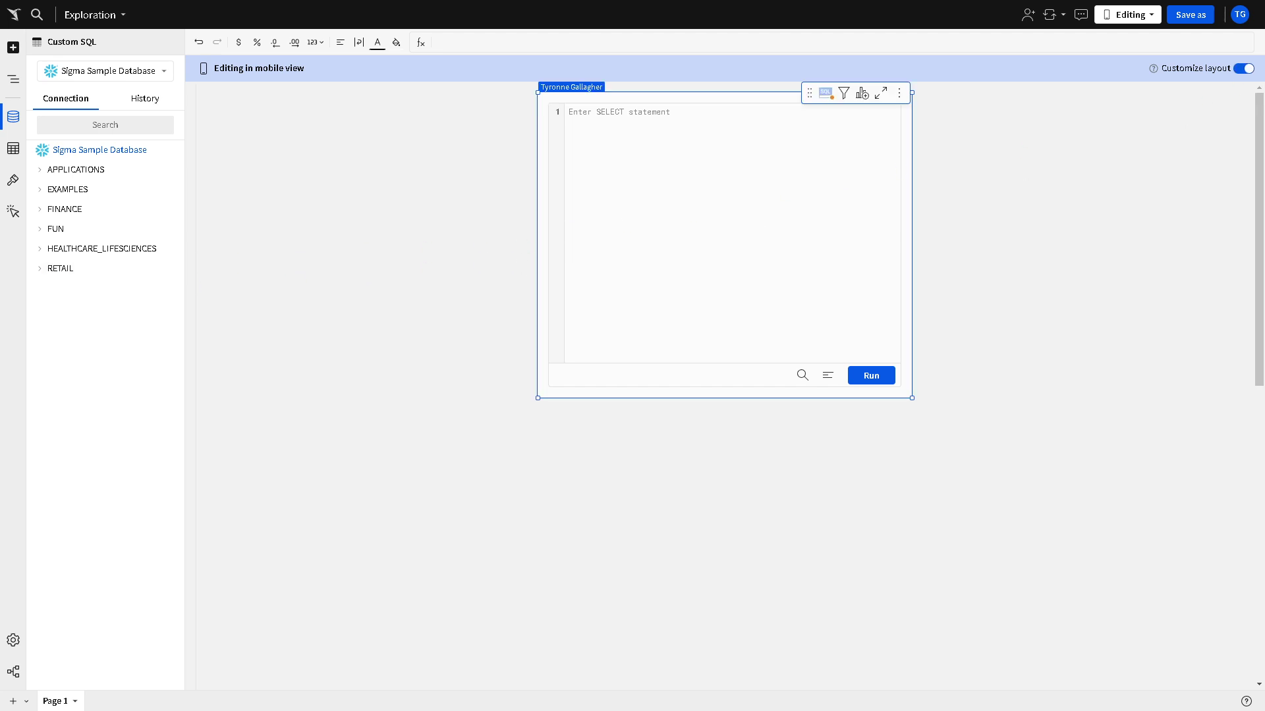